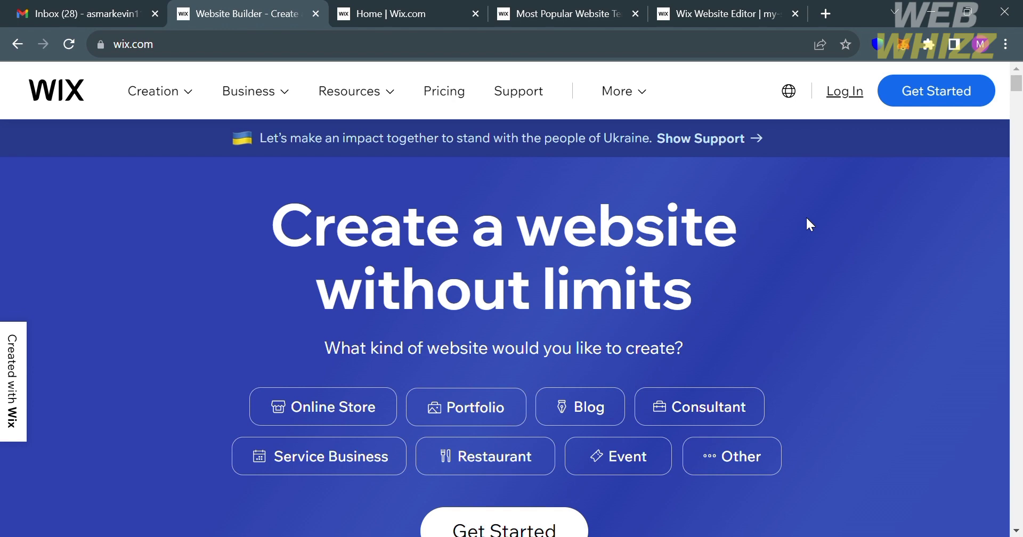
Look through the whole Wix homepage, from the introduction and template sections down to the footer links and back
scroll(807, 223, down, 4)
scroll(805, 216, down, 5)
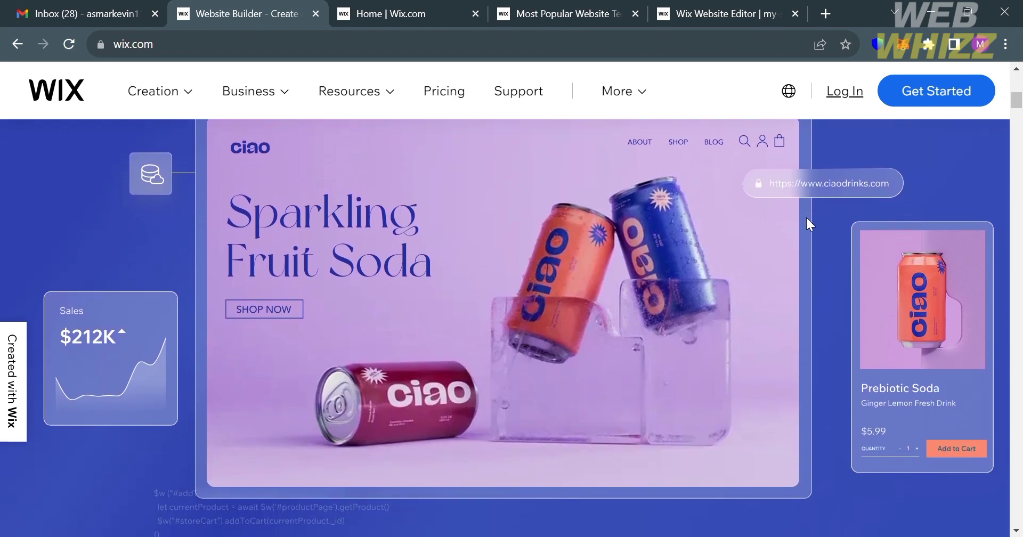
scroll(806, 216, down, 3)
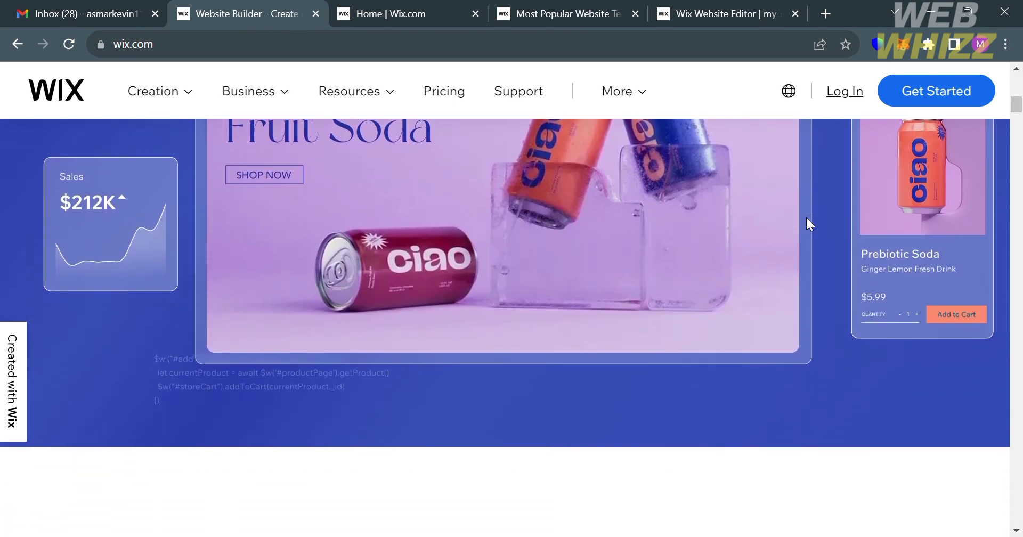
scroll(805, 215, down, 3)
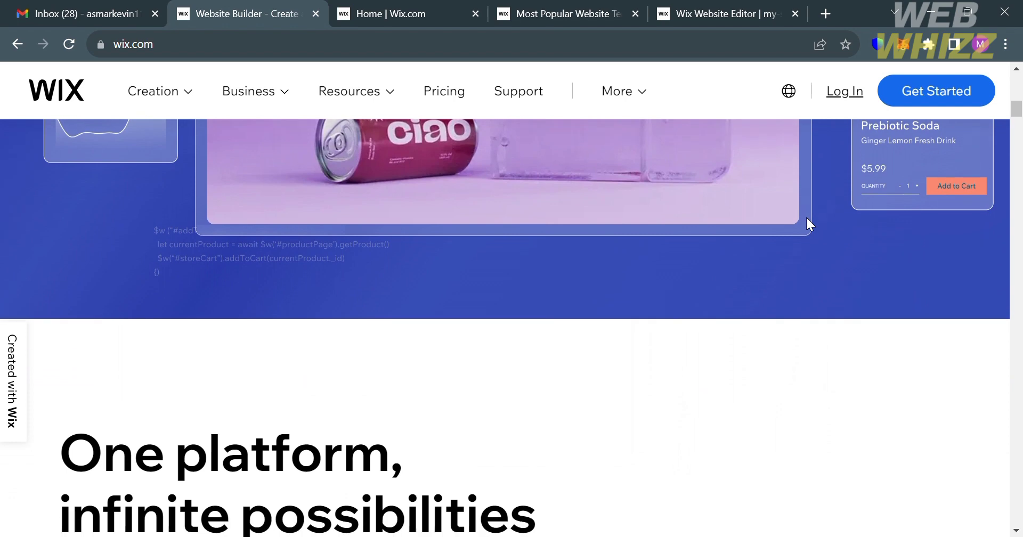
scroll(805, 216, down, 5)
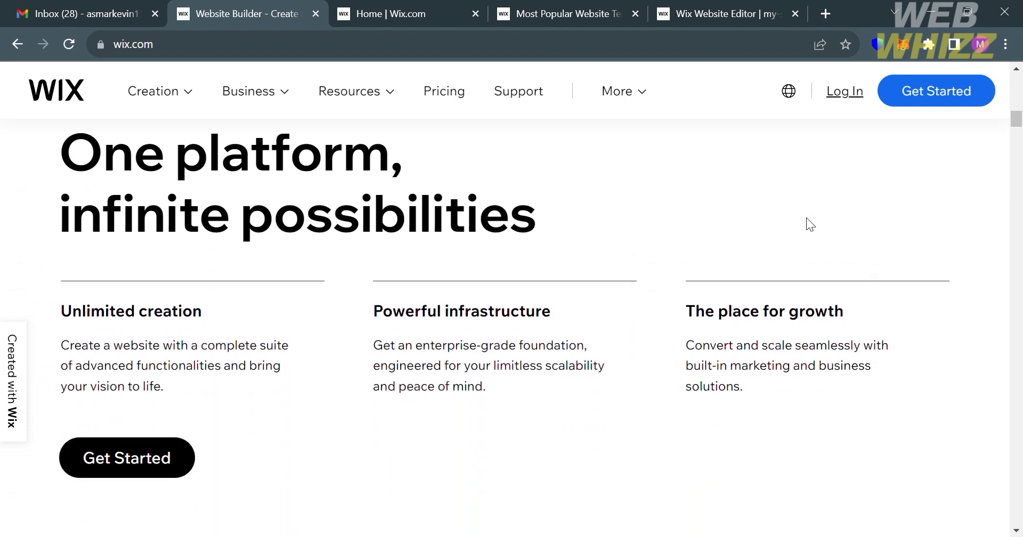
scroll(807, 217, down, 4)
scroll(806, 217, down, 3)
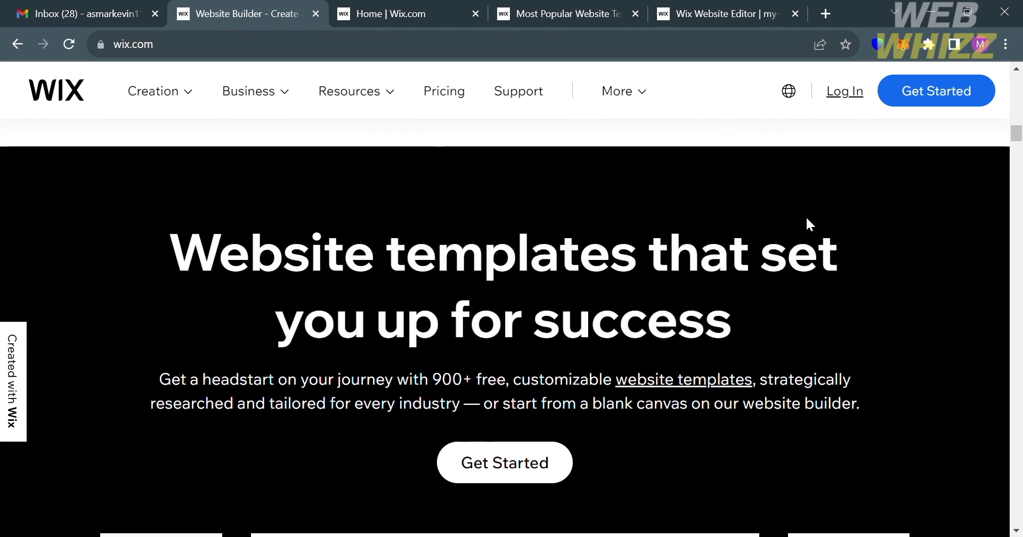
scroll(806, 218, down, 3)
scroll(806, 218, down, 5)
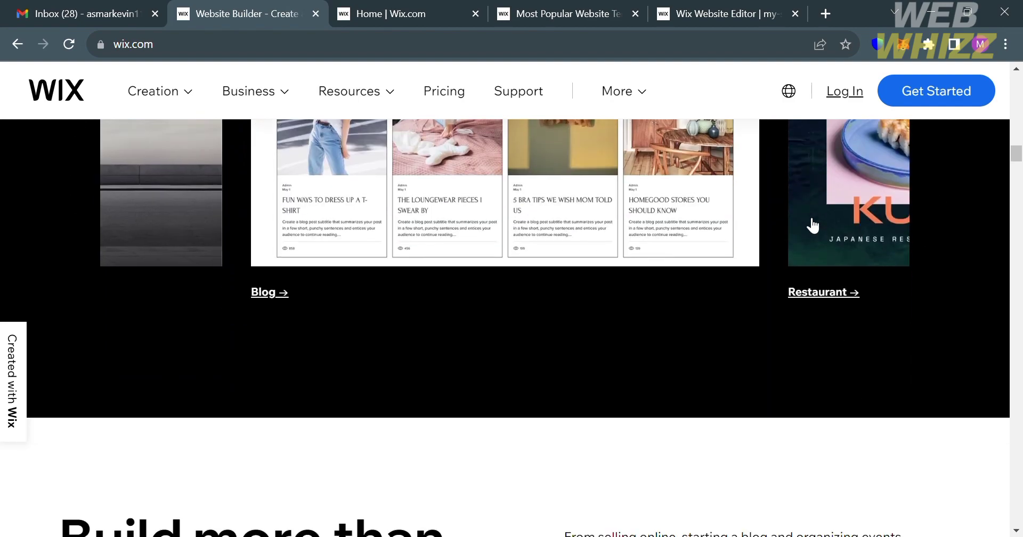
scroll(811, 224, down, 15)
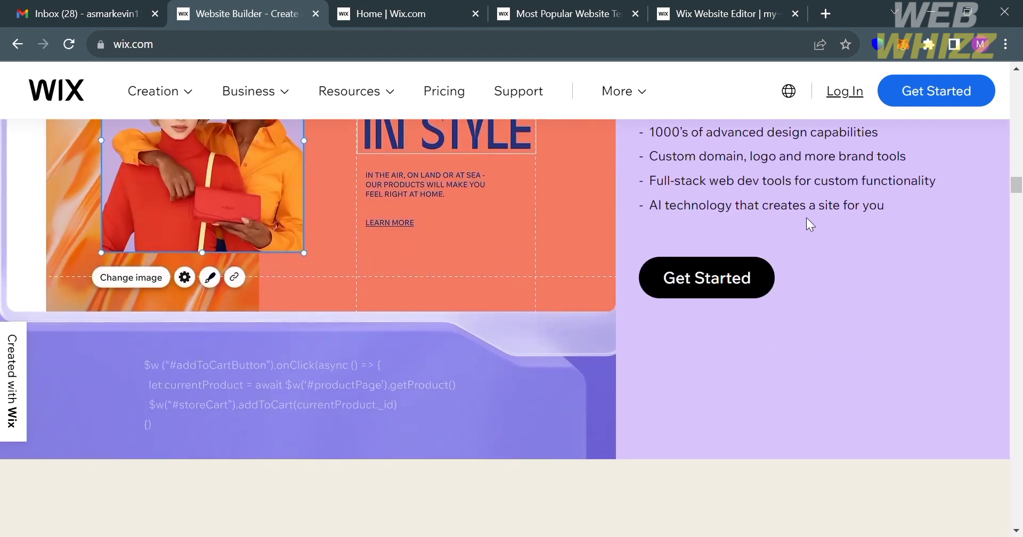
scroll(806, 219, down, 20)
scroll(807, 217, down, 20)
scroll(807, 217, down, 20)
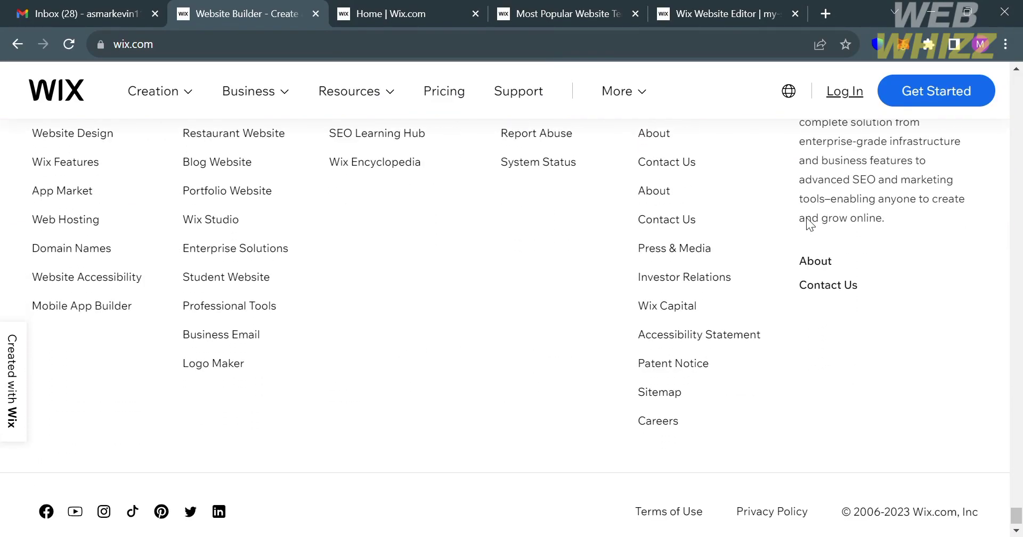
scroll(806, 217, up, 15)
scroll(806, 218, up, 20)
scroll(807, 224, up, 20)
scroll(809, 224, up, 20)
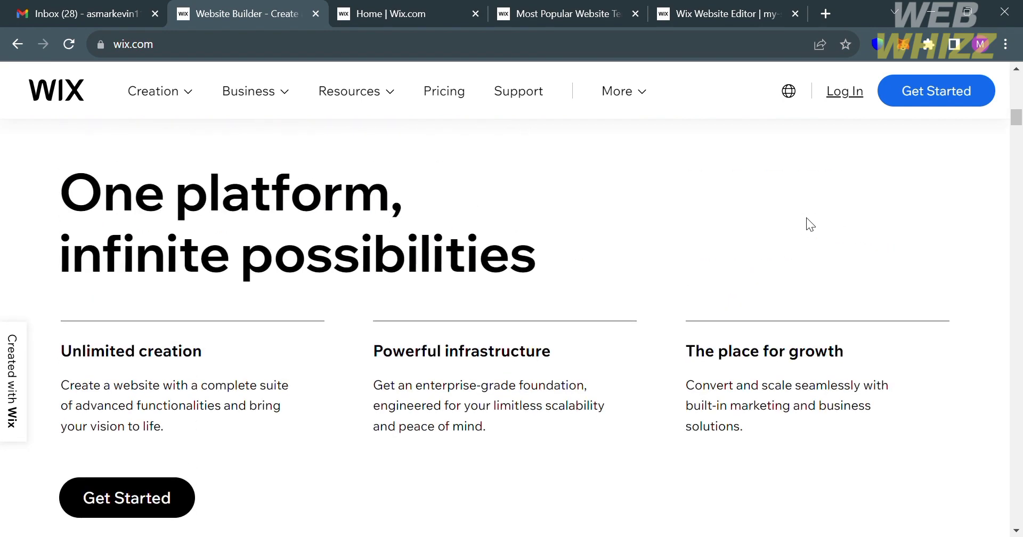
scroll(806, 218, up, 10)
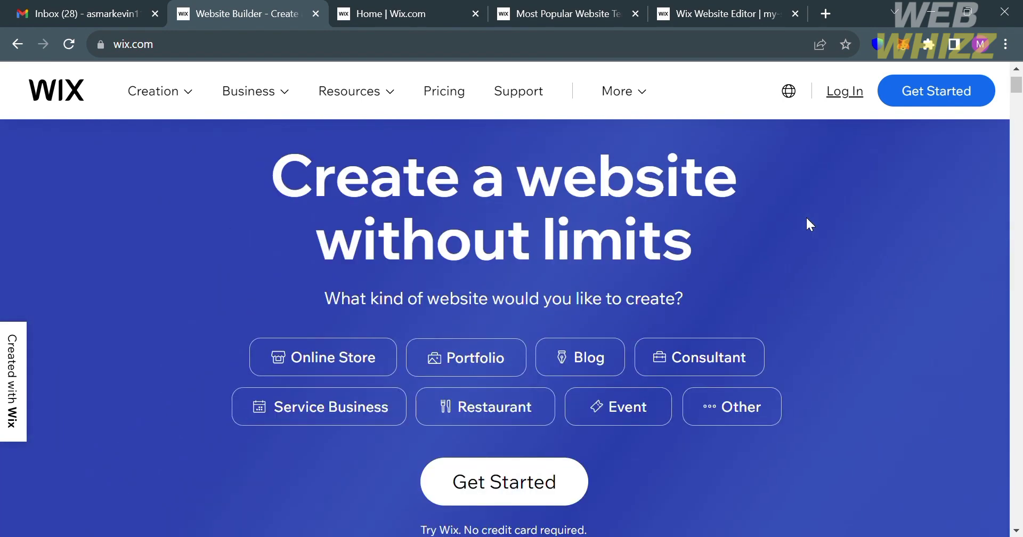
scroll(807, 223, up, 1)
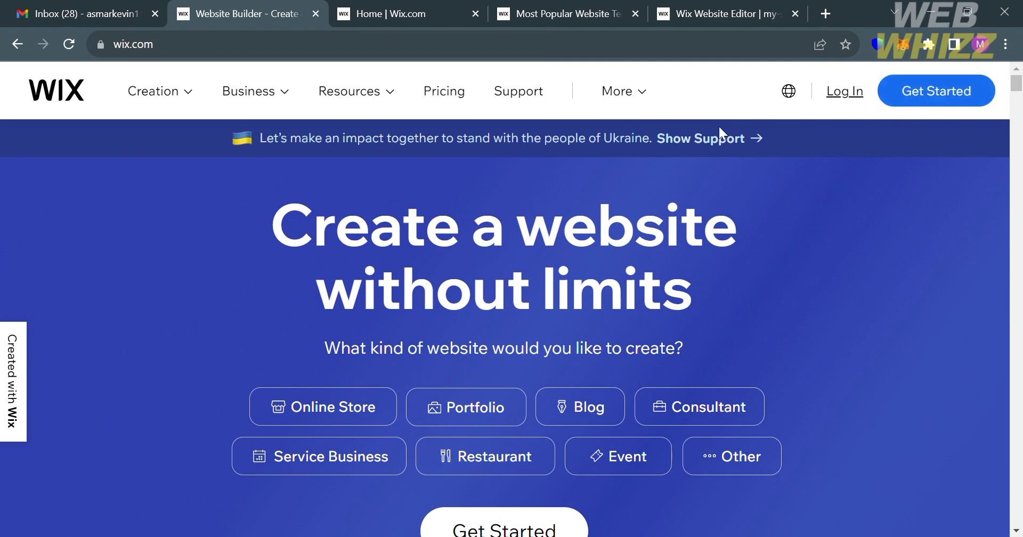
Go to the site's dashboard and view the additional site actions available beside Design Site
click(428, 6)
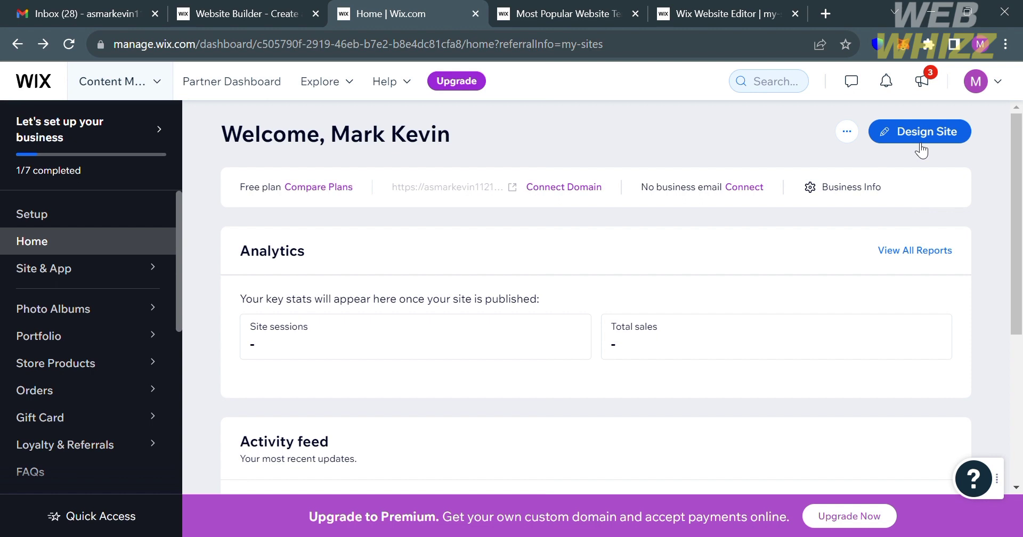
click(848, 133)
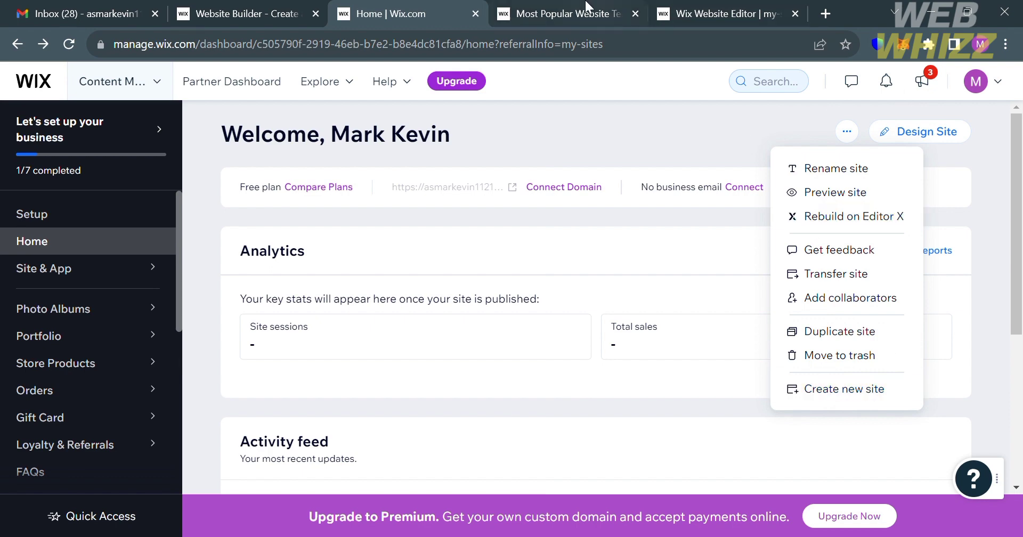
Browse the Most Popular Website Templates, including Coming Soon Landing Page, Personal Blog and Photographer
click(562, 7)
scroll(525, 248, up, 5)
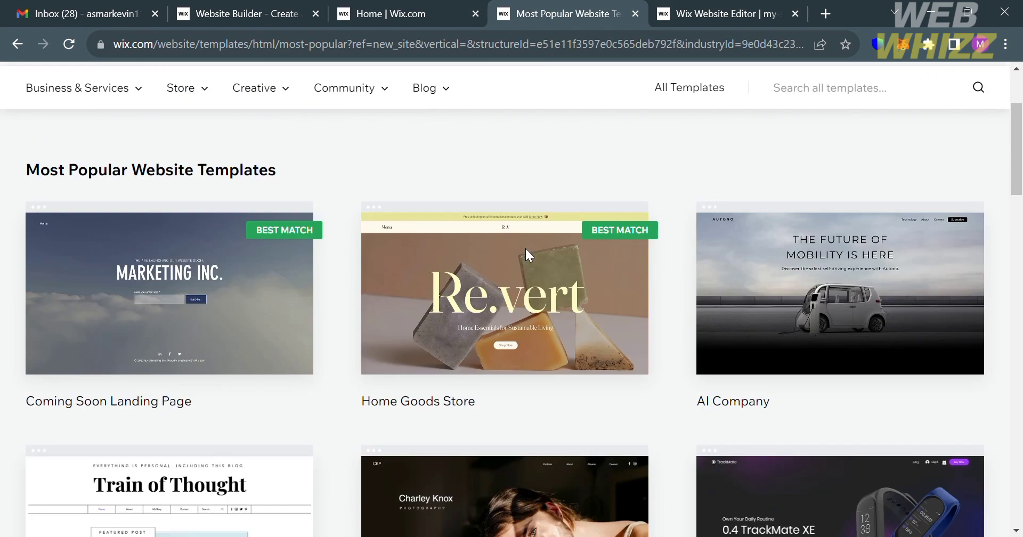
scroll(528, 253, down, 3)
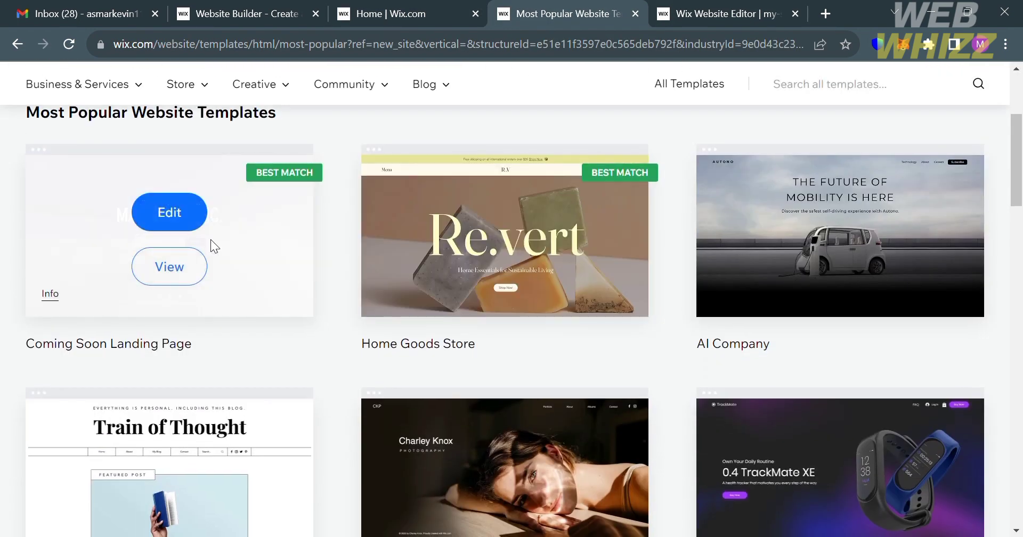
scroll(793, 347, down, 2)
scroll(793, 394, down, 2)
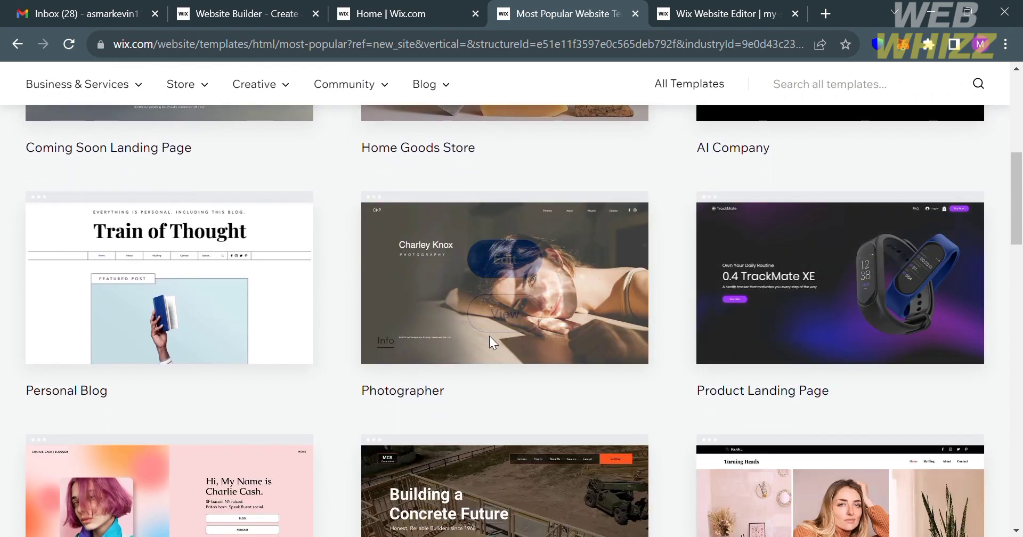
mouse_move(270, 257)
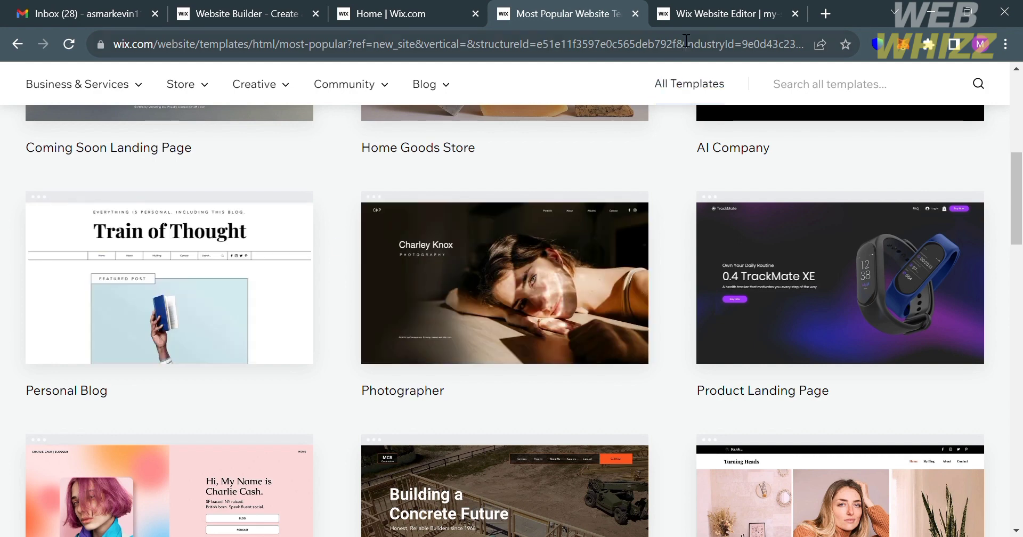
Switch to the Wix Website Editor and check the list of the site's pages
click(687, 7)
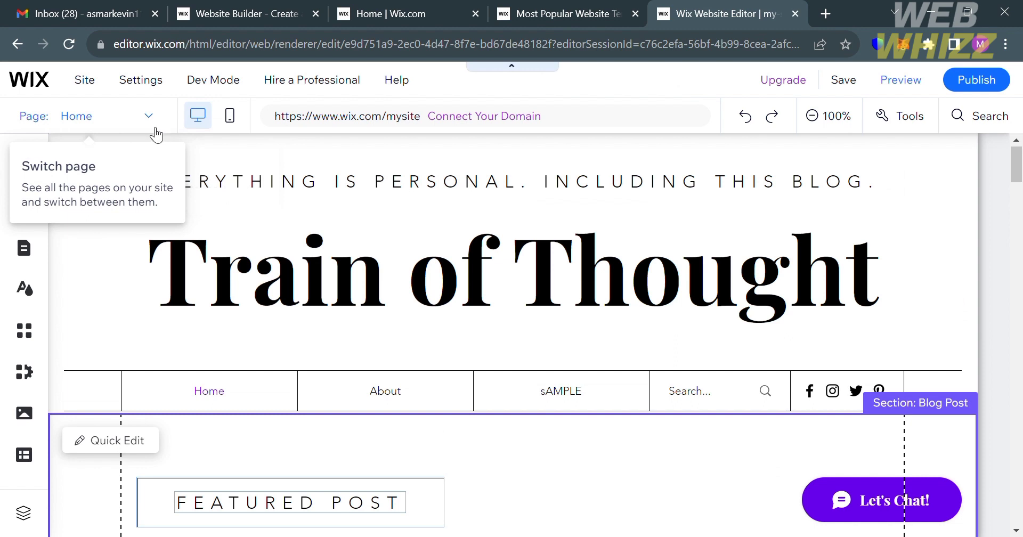
click(151, 128)
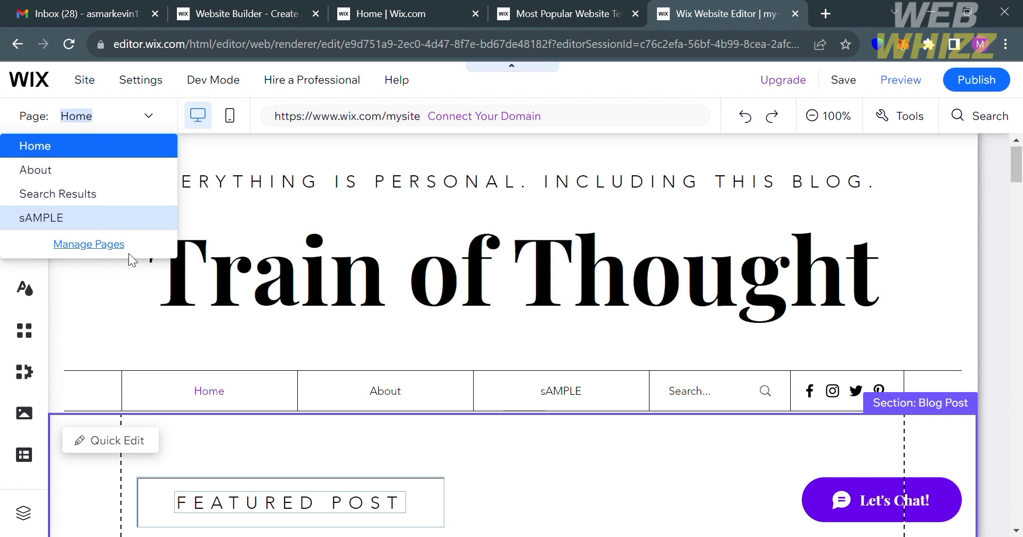
click(153, 320)
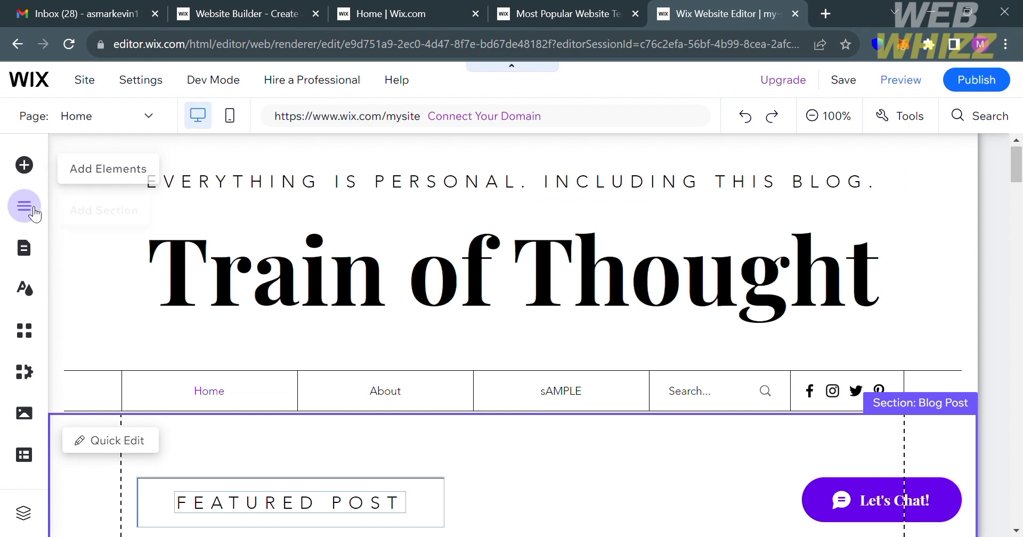
Add a blank page named "Members" to the site menu and return to the page canvas
click(24, 248)
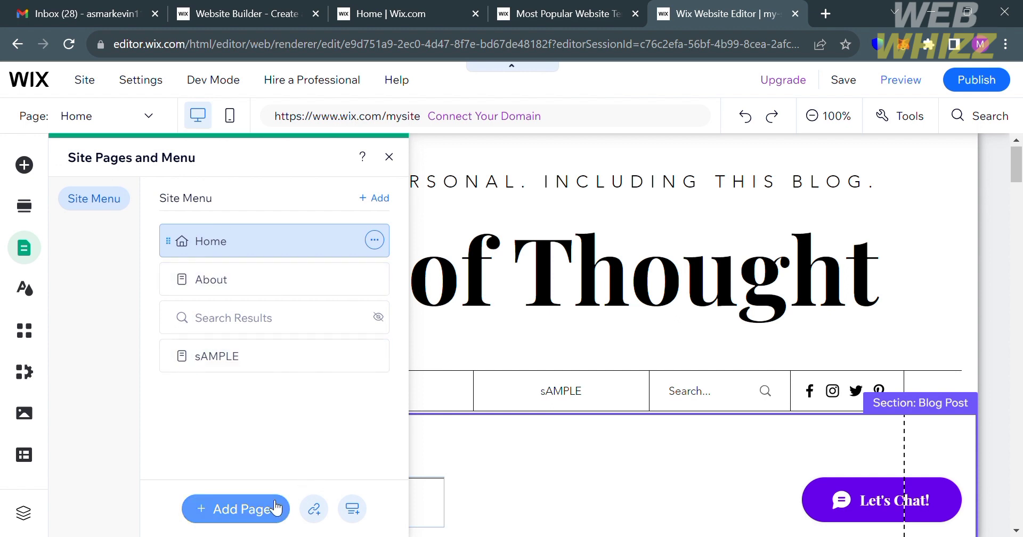
click(243, 512)
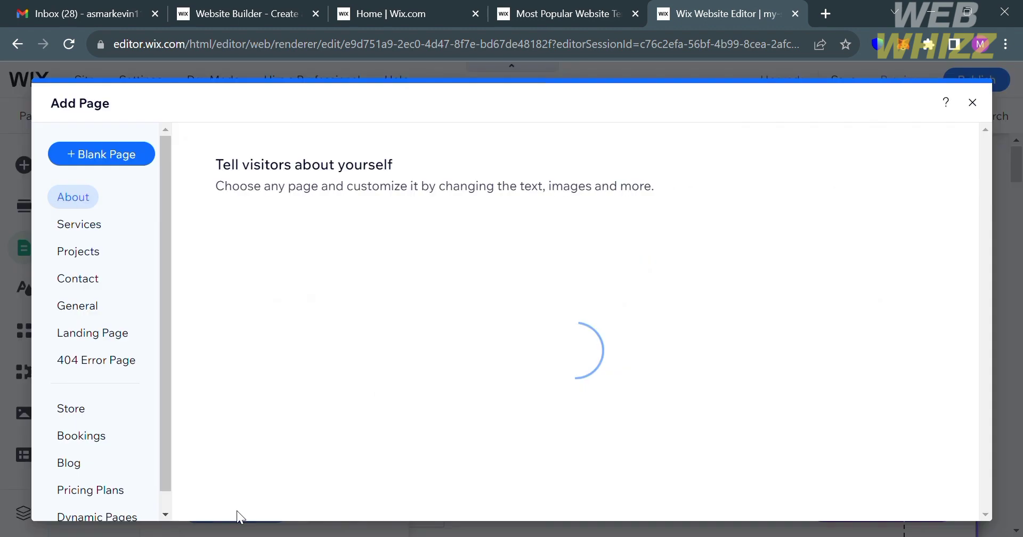
click(126, 160)
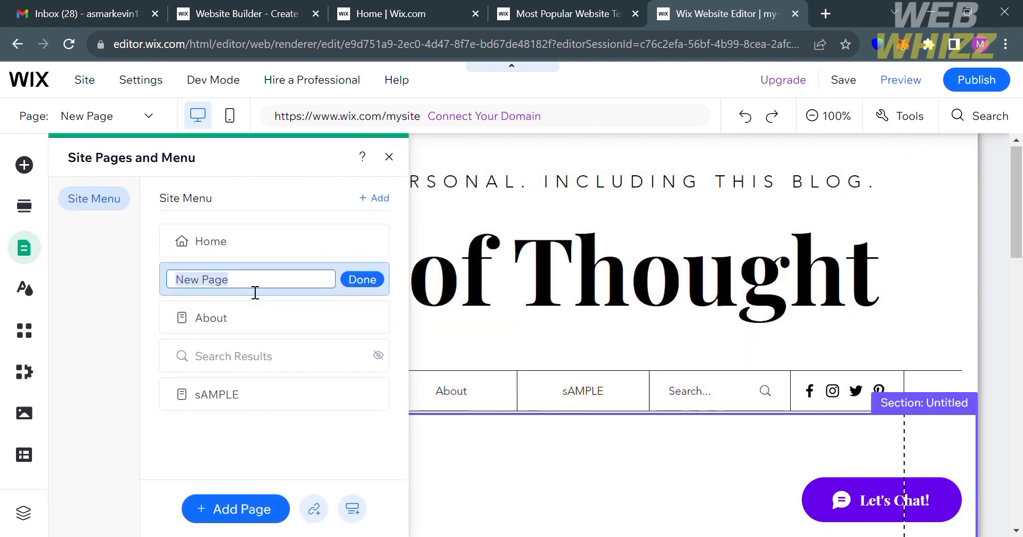
text(Members)
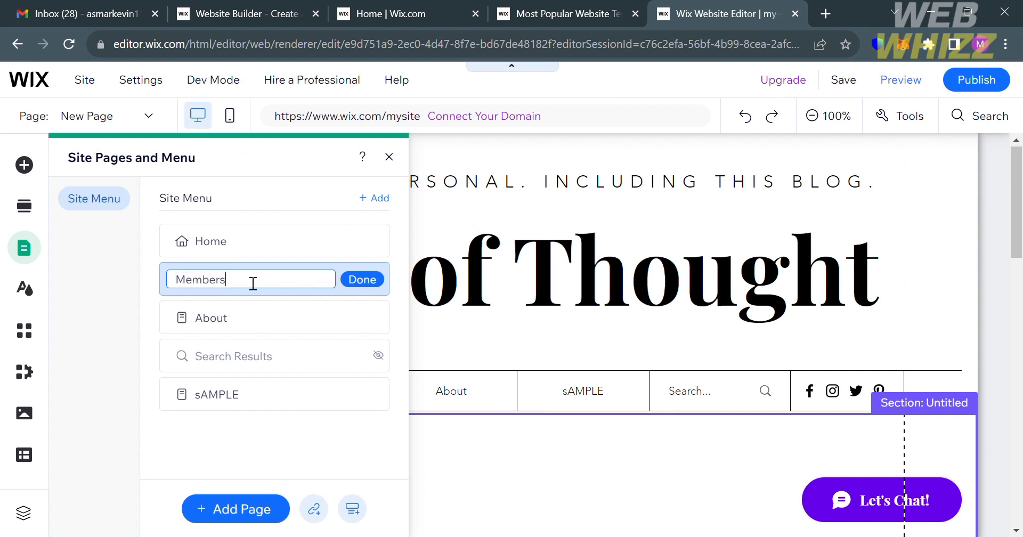
click(362, 279)
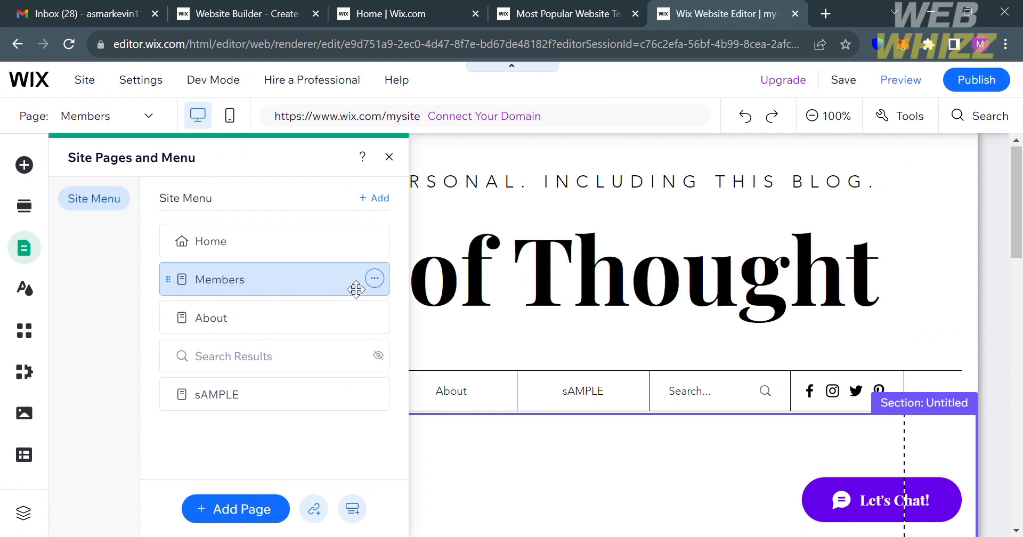
click(480, 466)
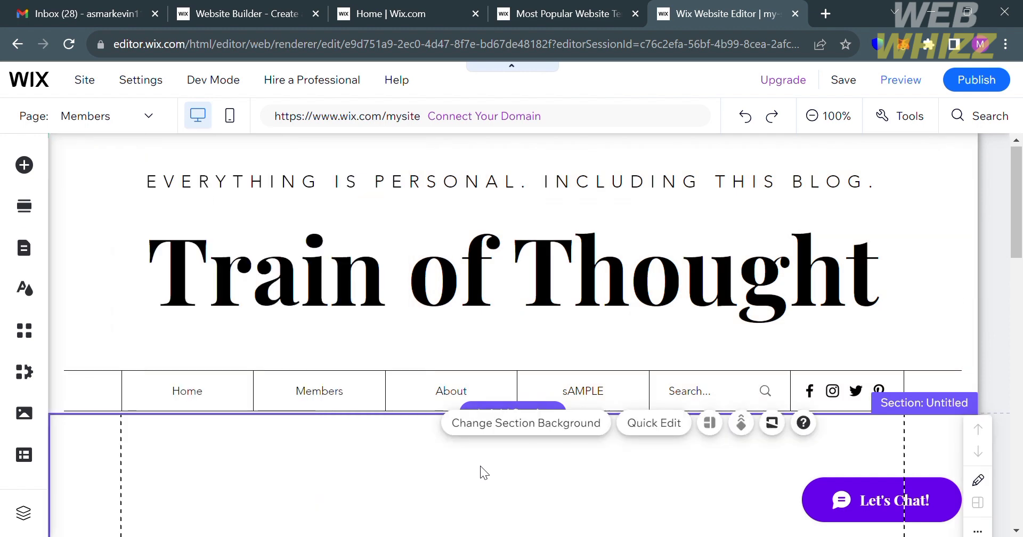
Add a Member's Area to the site from the Community elements
scroll(480, 466, down, 2)
scroll(480, 466, down, 3)
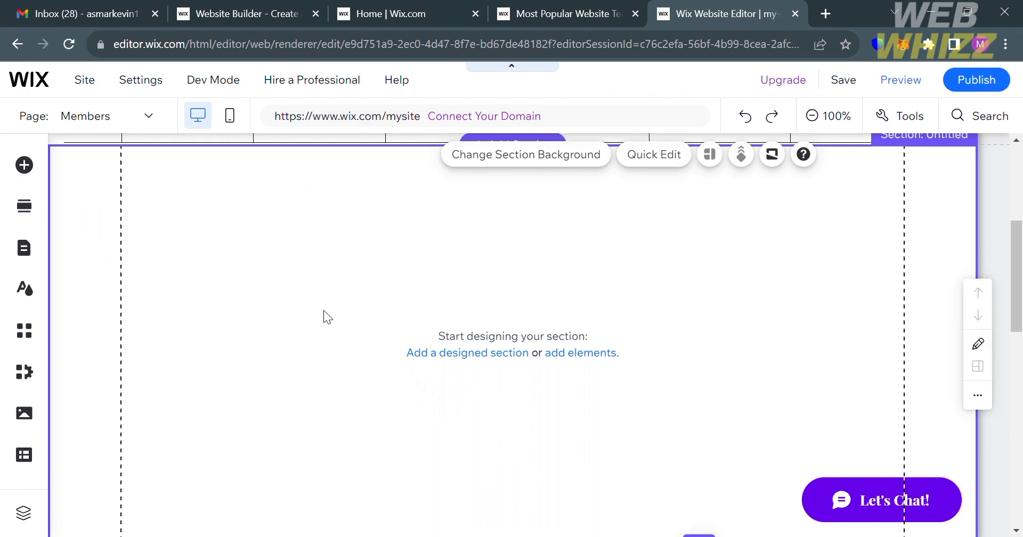
click(24, 166)
click(85, 217)
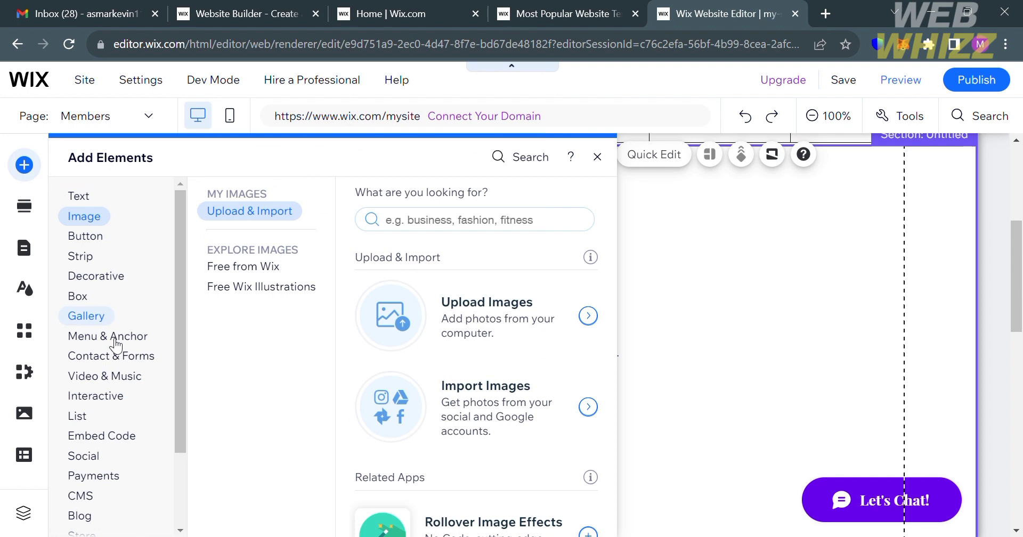
mouse_move(107, 461)
scroll(107, 462, down, 2)
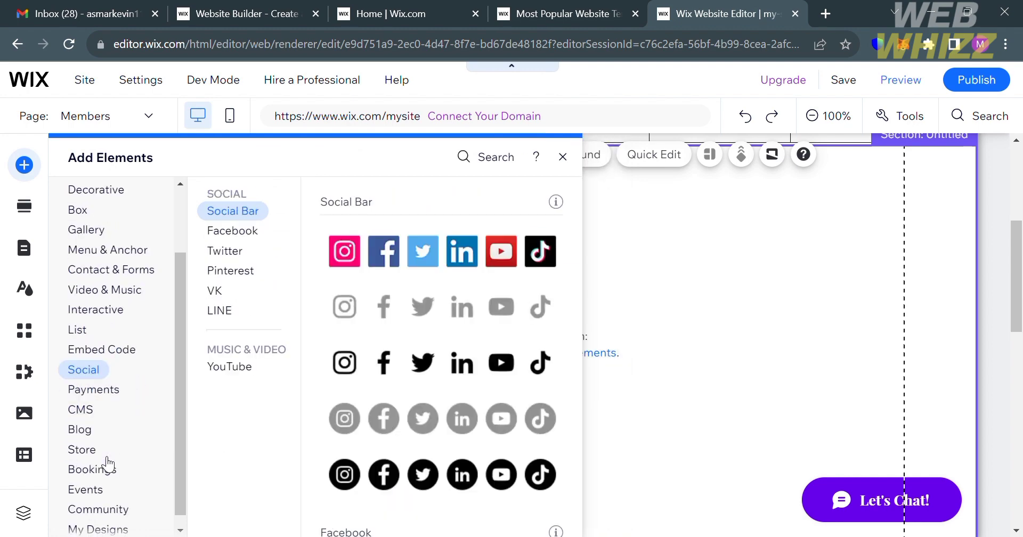
mouse_move(113, 502)
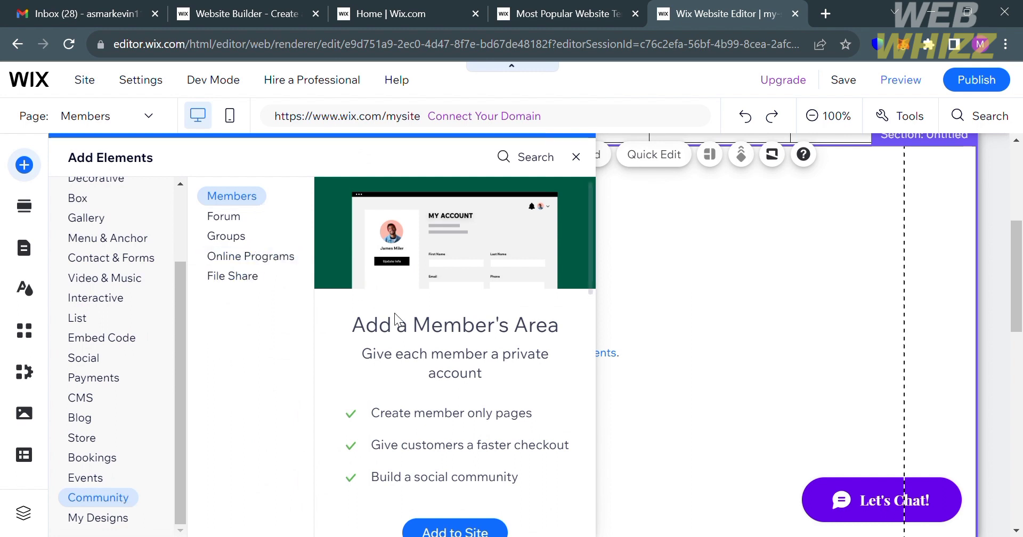
scroll(452, 383, down, 3)
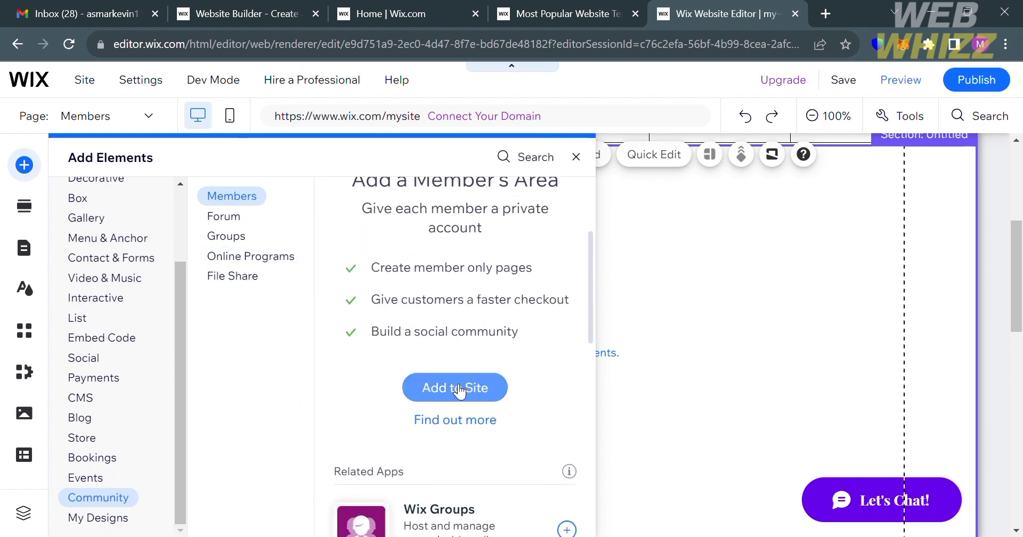
click(494, 387)
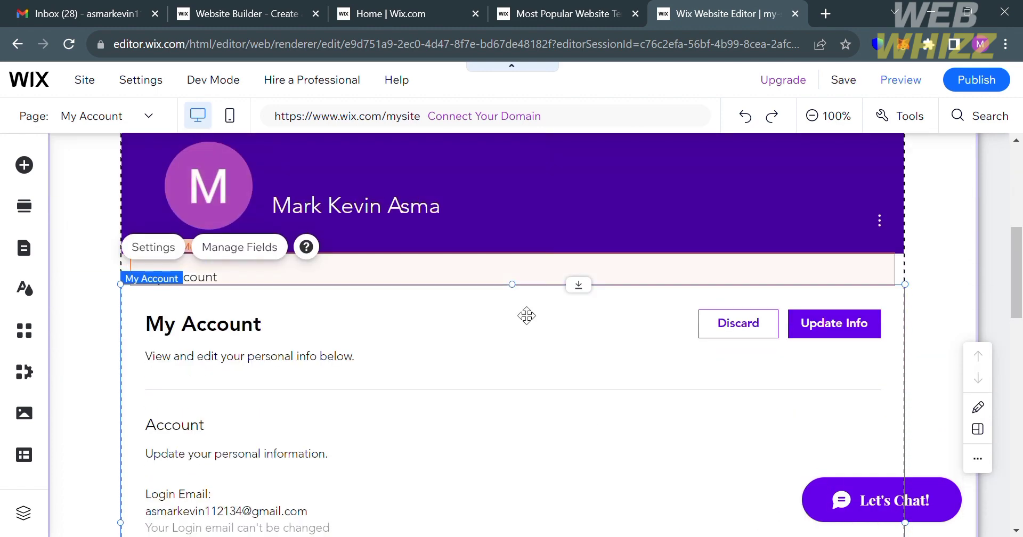
Review the My Account page and open the management of its member info fields
scroll(663, 391, down, 3)
scroll(663, 391, up, 1)
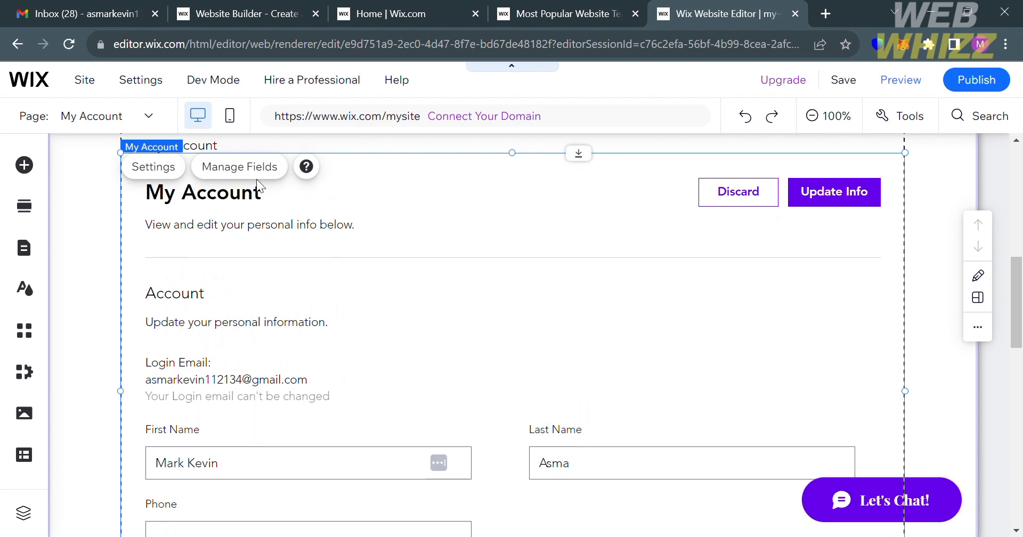
scroll(237, 441, down, 1)
scroll(236, 441, down, 4)
scroll(236, 441, up, 5)
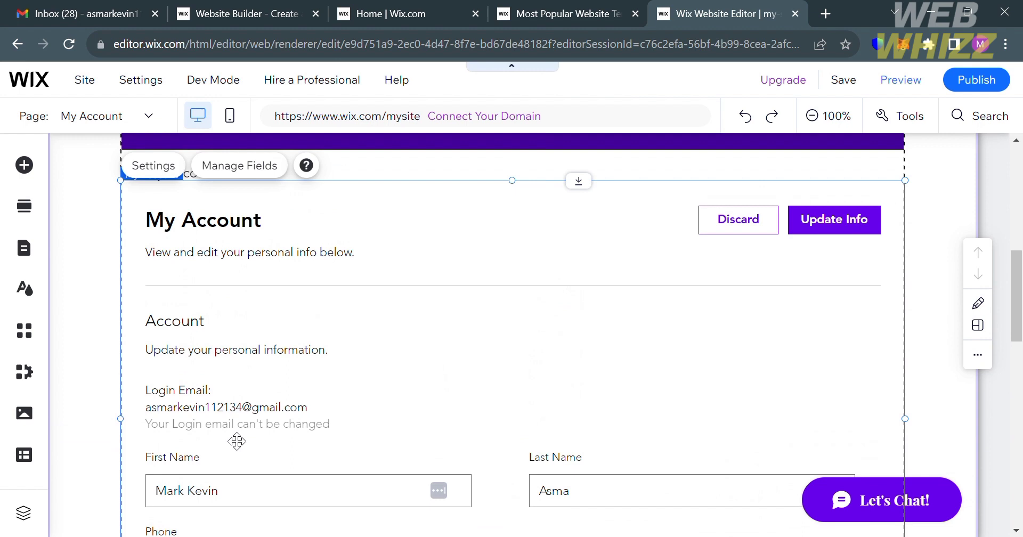
click(247, 170)
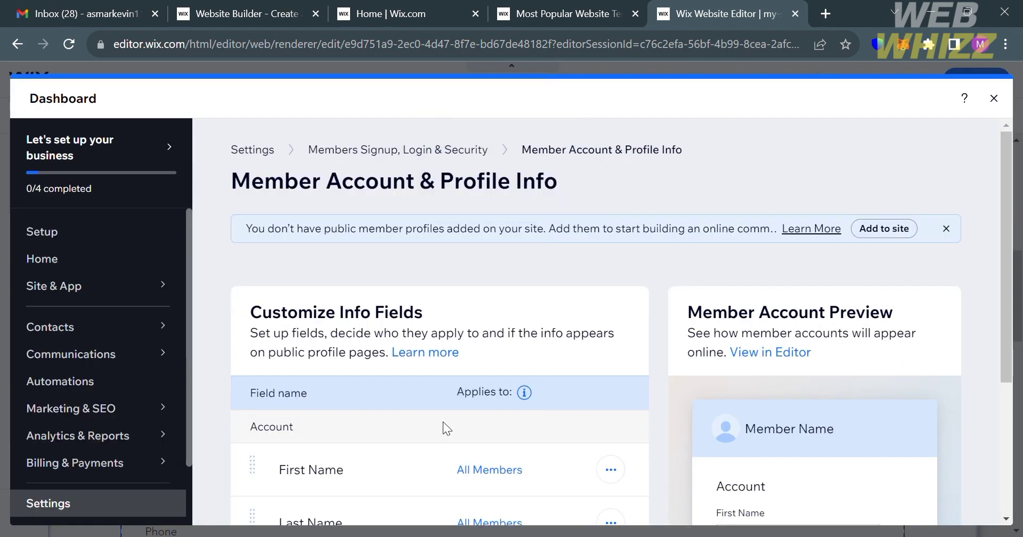
Review the existing member info fields and the list of further fields that can be added
scroll(443, 420, down, 4)
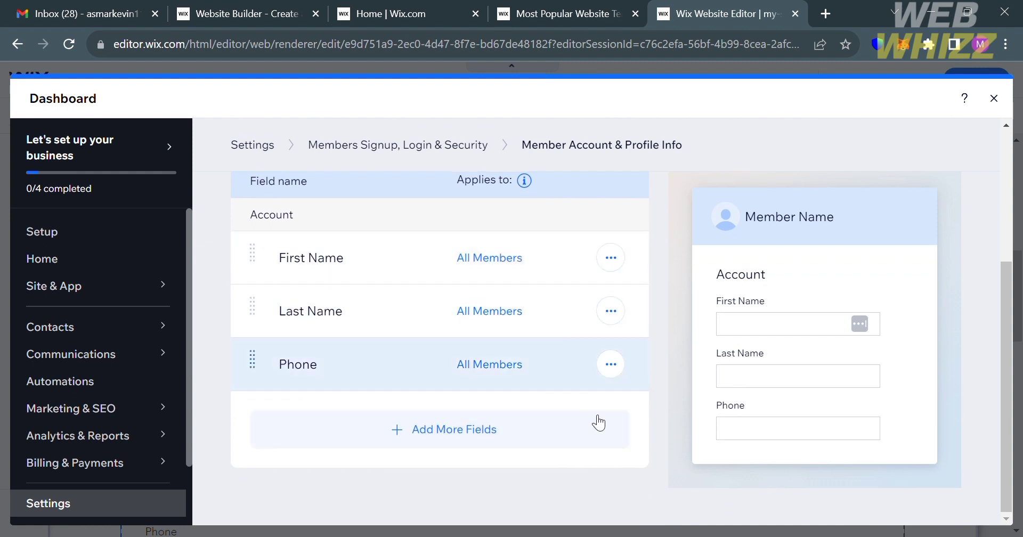
scroll(598, 422, up, 1)
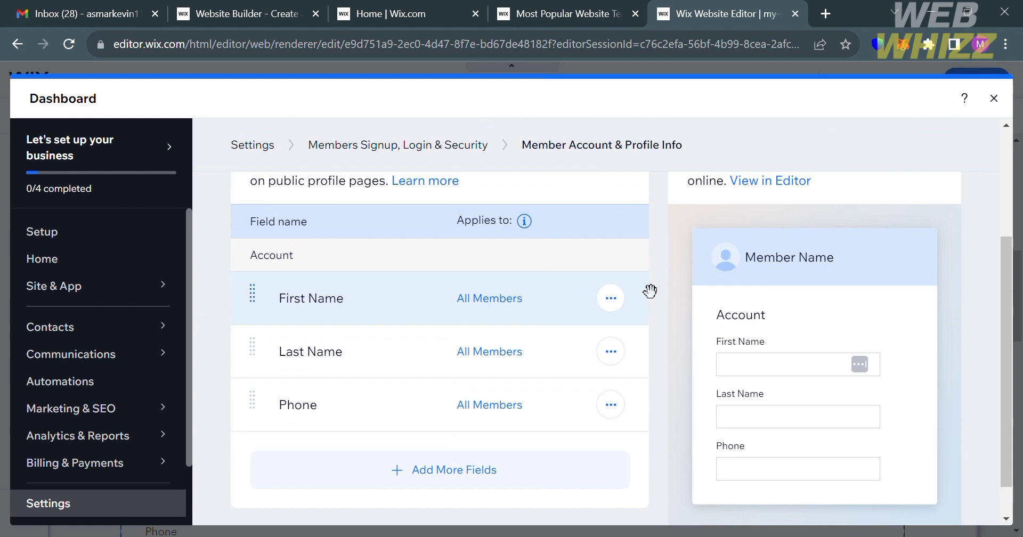
click(626, 307)
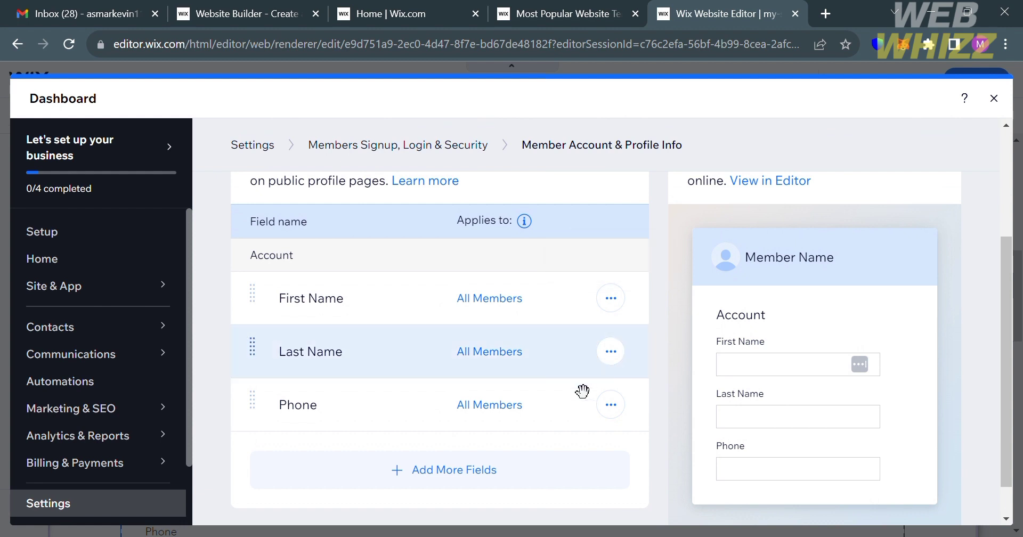
click(430, 482)
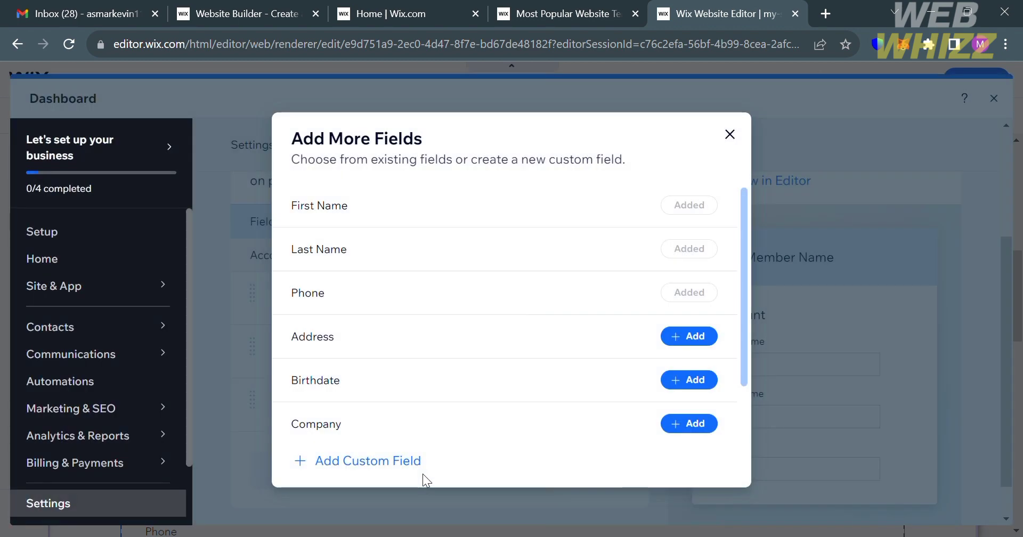
scroll(449, 395, down, 1)
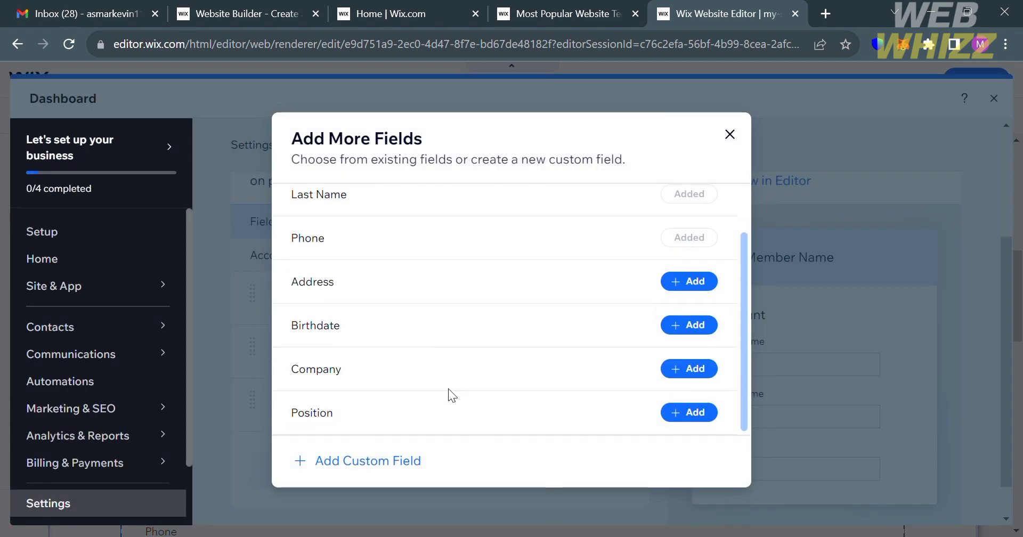
scroll(627, 376, up, 1)
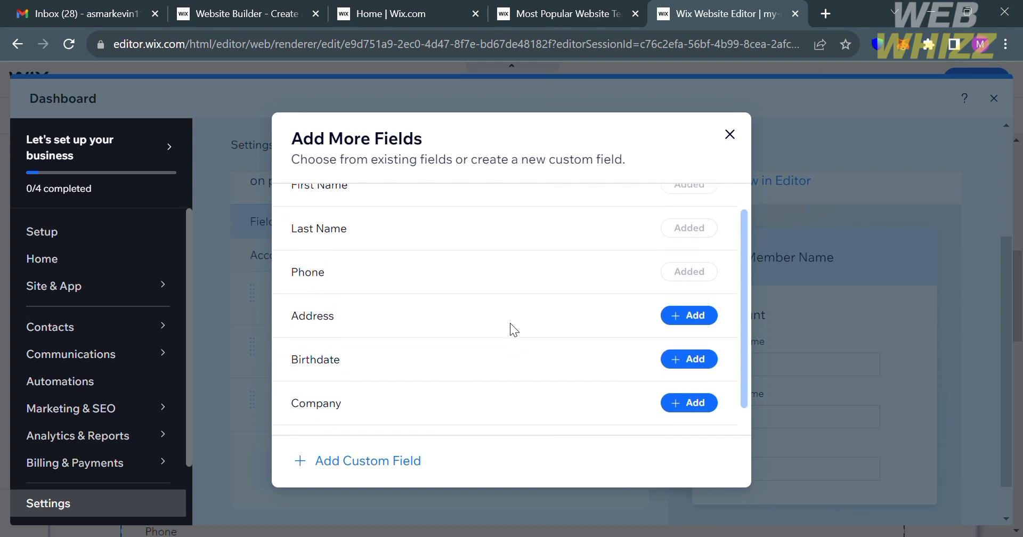
scroll(696, 407, down, 1)
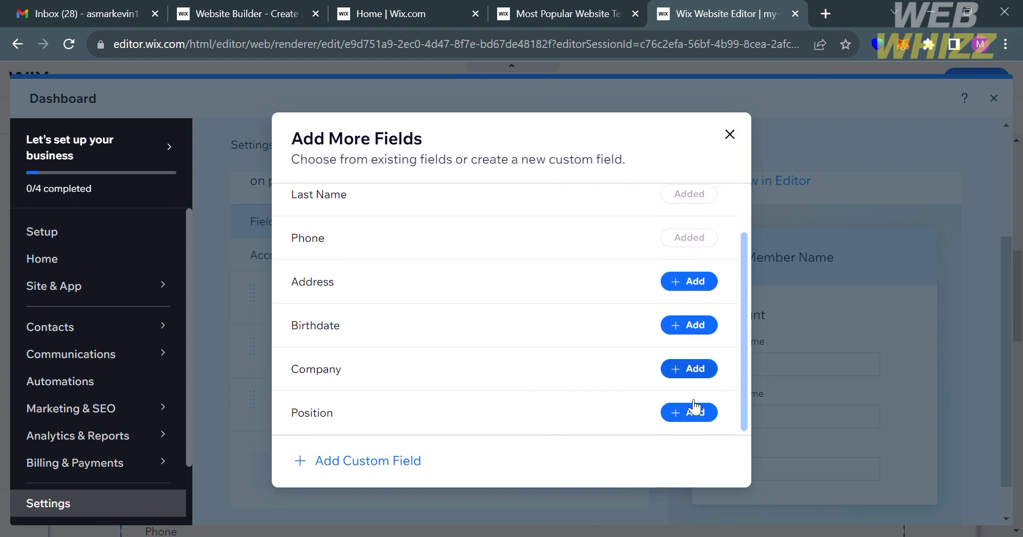
Start a new custom member info field and name it "Age"
click(387, 477)
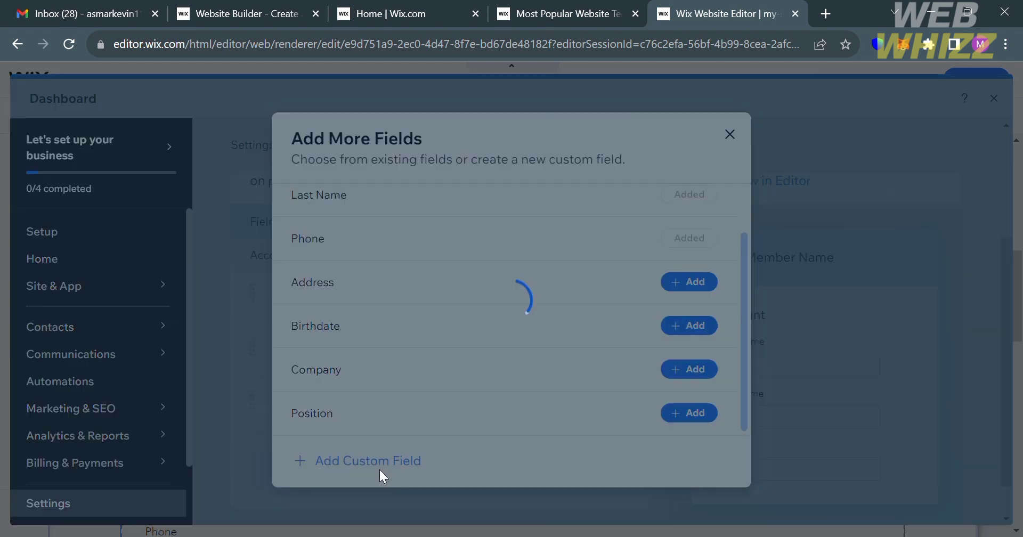
click(445, 286)
text(Emai)
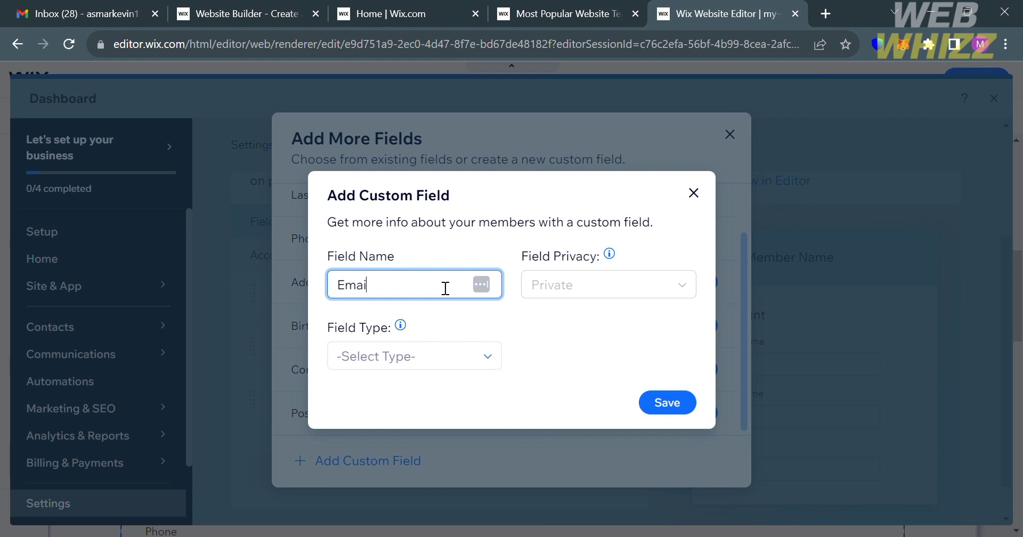
text(l)
key(BackSpace)
key(BackSpace)
key(BackSpace)
key(BackSpace)
key(BackSpace)
key(BackSpace)
text(Age)
Set the Age field's type to Number and save the custom field
click(583, 295)
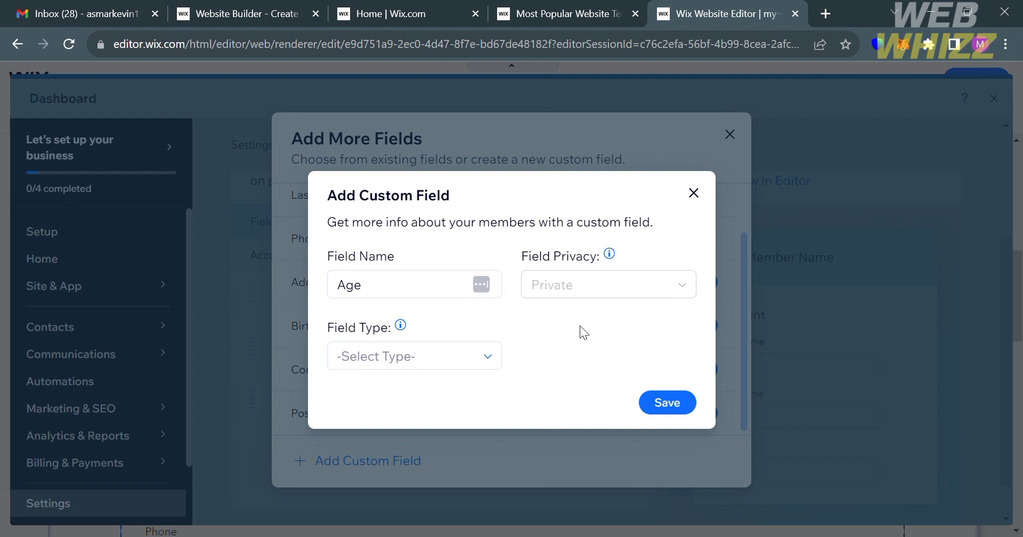
click(495, 361)
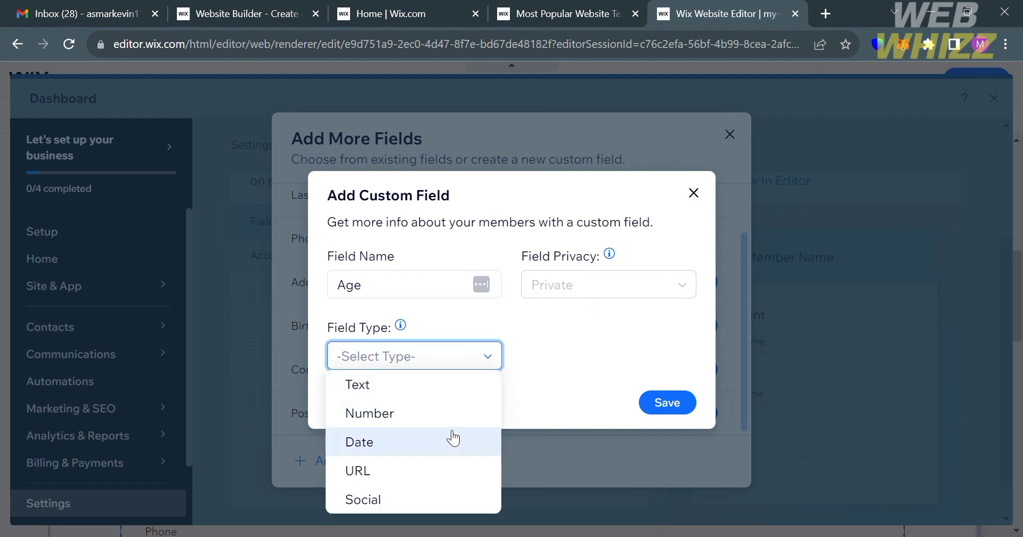
click(447, 415)
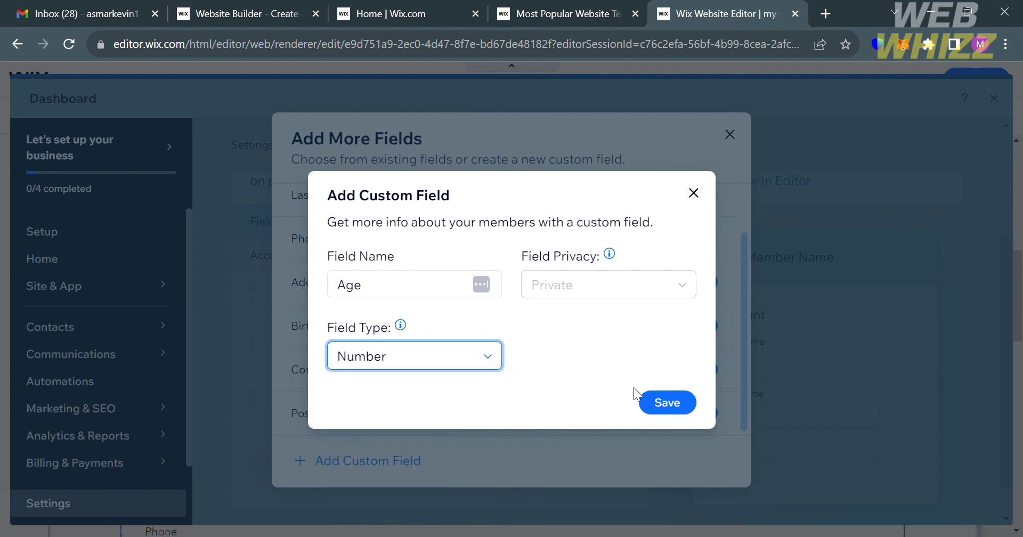
click(669, 403)
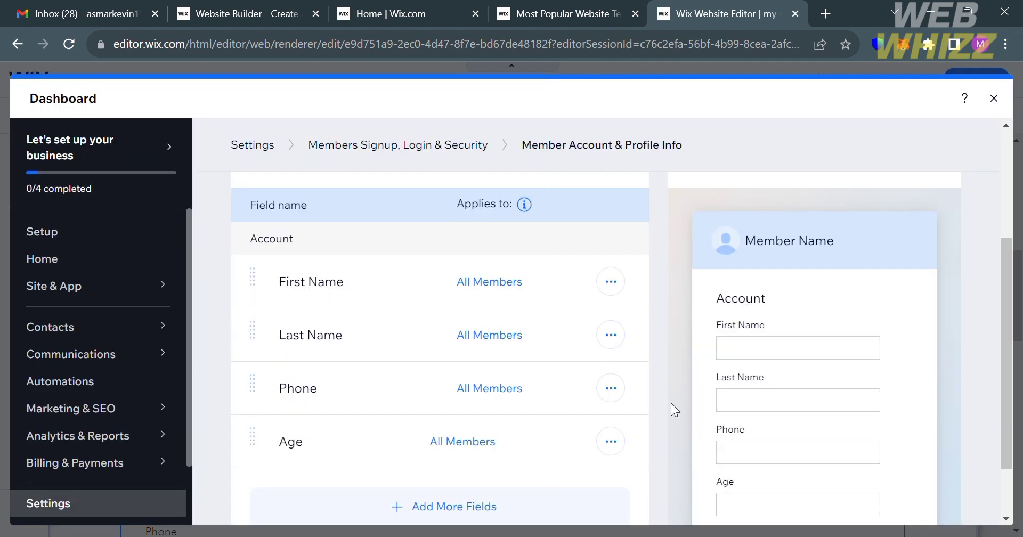
Move the Age field above Phone in the account fields and hide the Phone field
scroll(778, 382, down, 2)
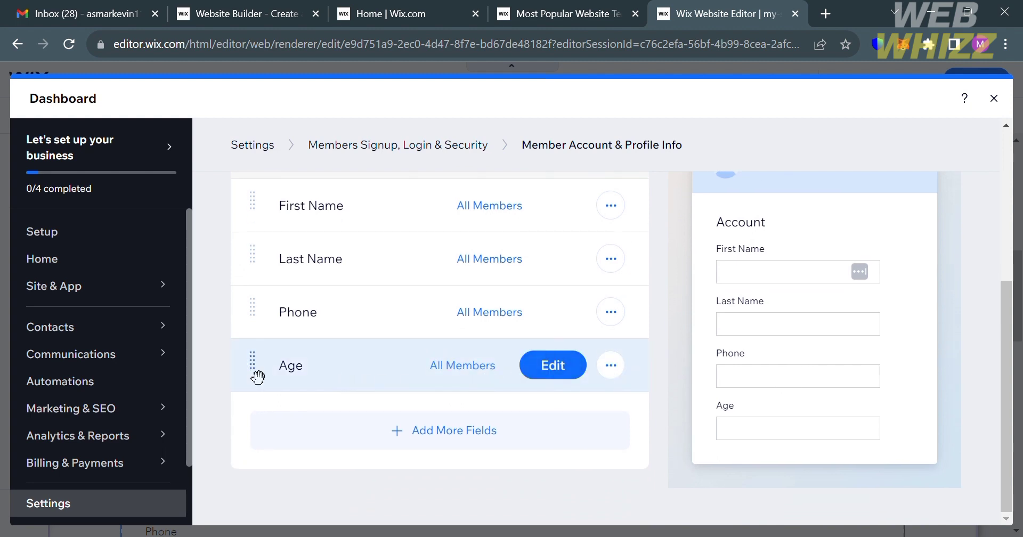
drag(257, 377, 256, 308)
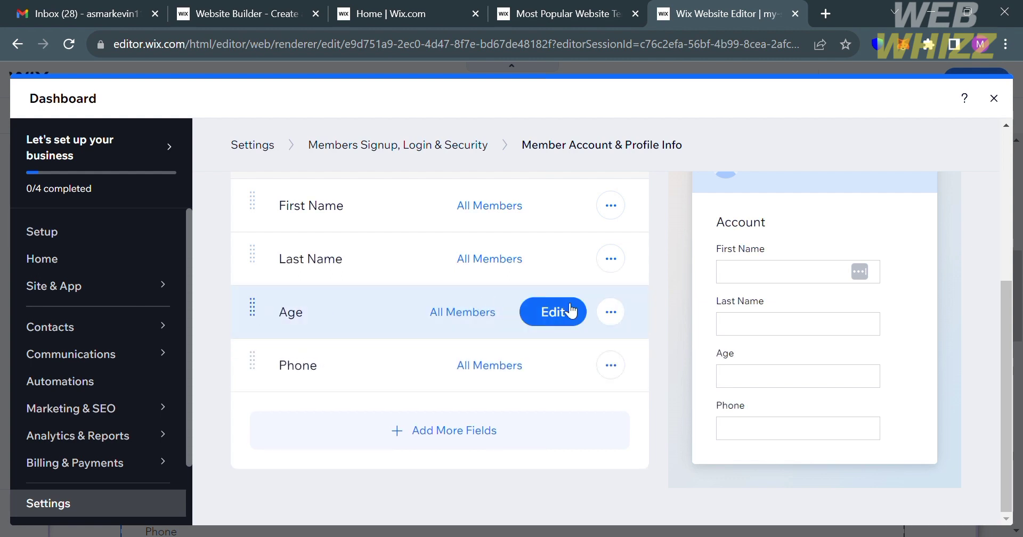
scroll(639, 347, up, 2)
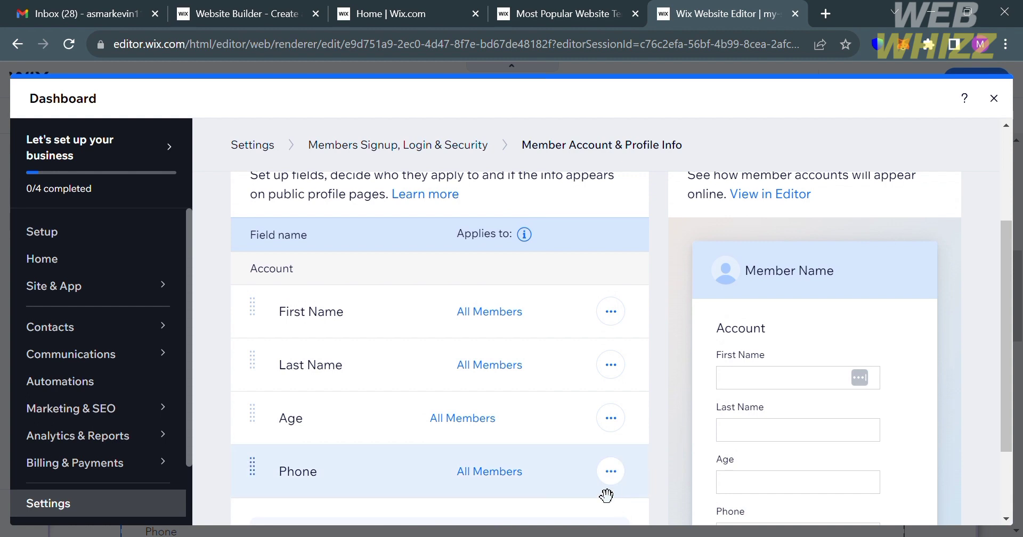
click(619, 475)
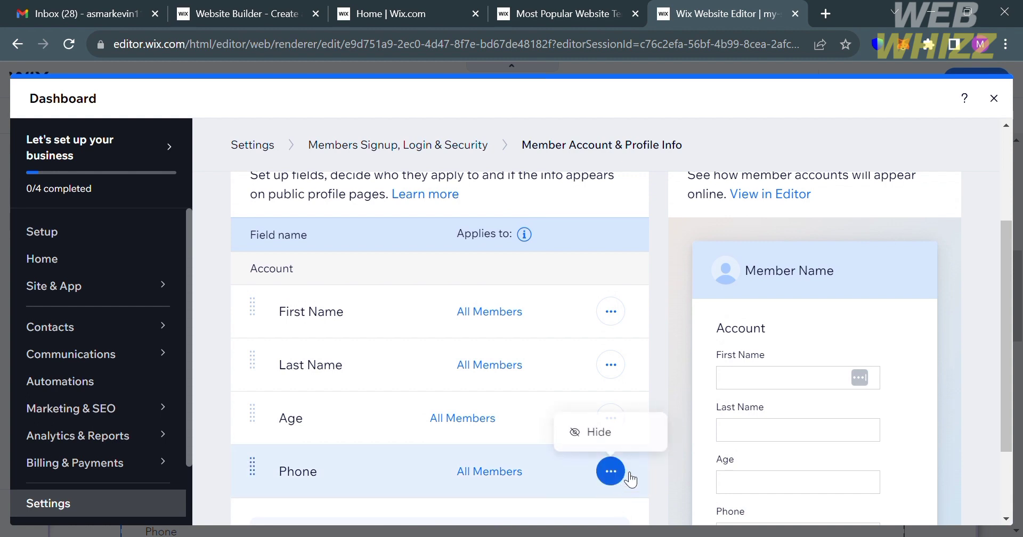
click(632, 436)
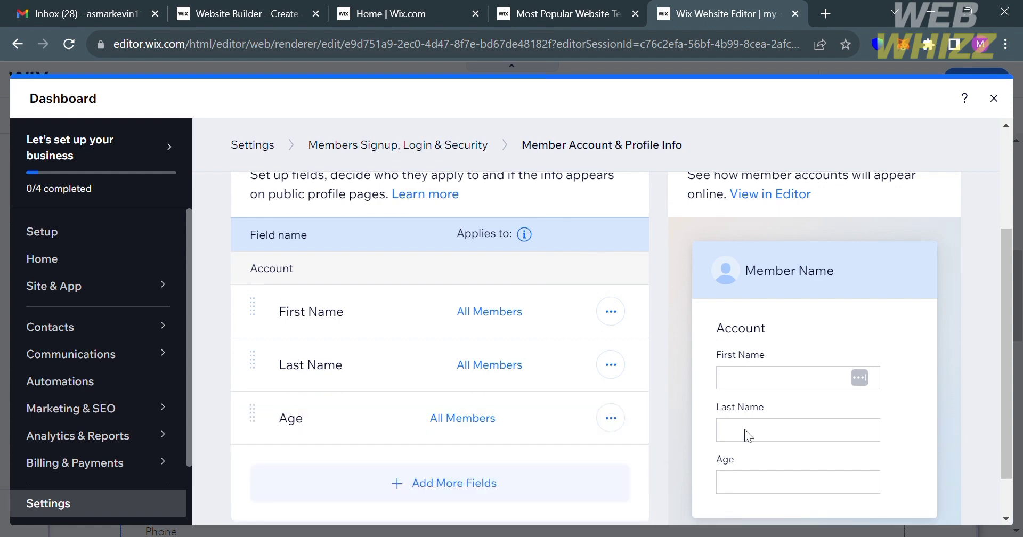
Add the existing Position field to the account fields and check the field list against the member account preview
click(537, 477)
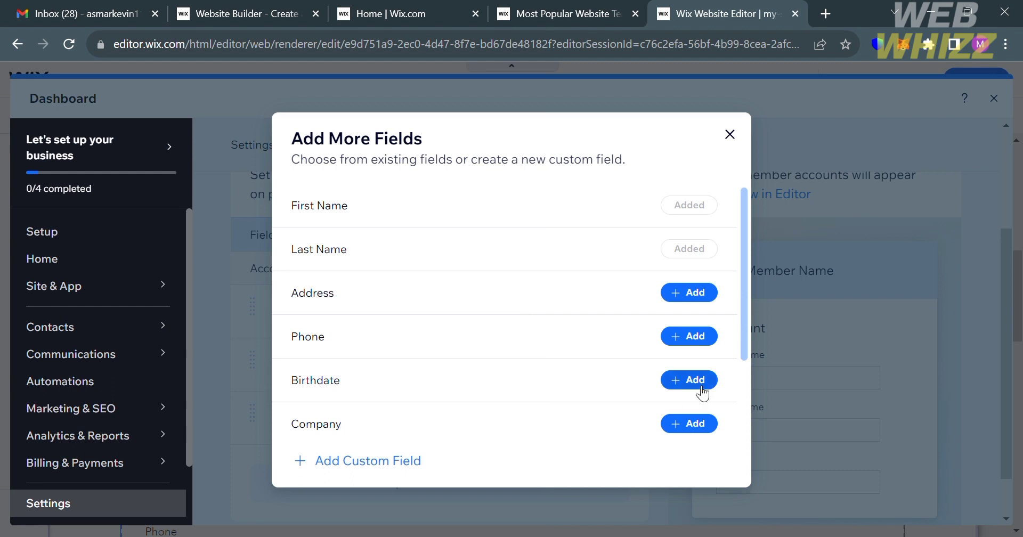
scroll(574, 368, down, 3)
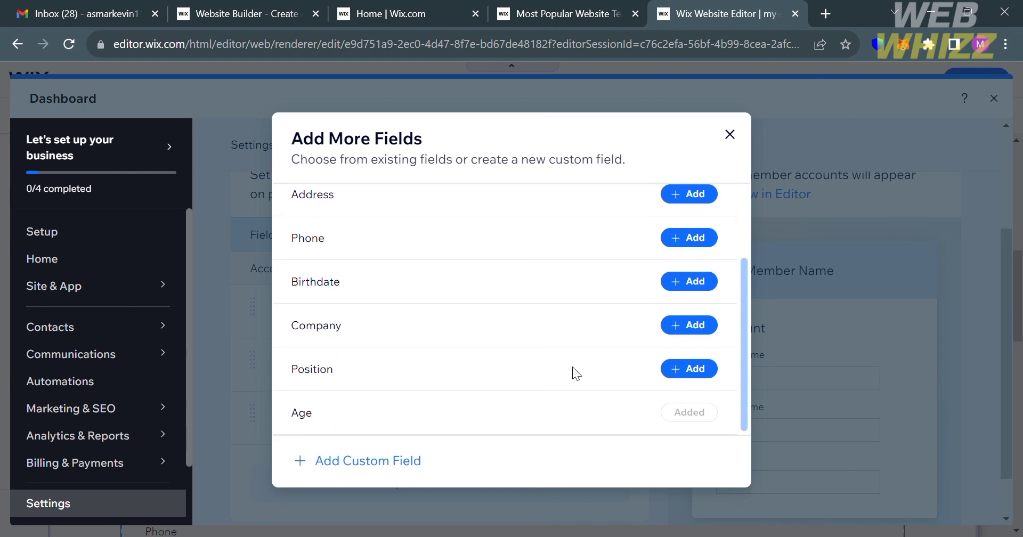
click(702, 375)
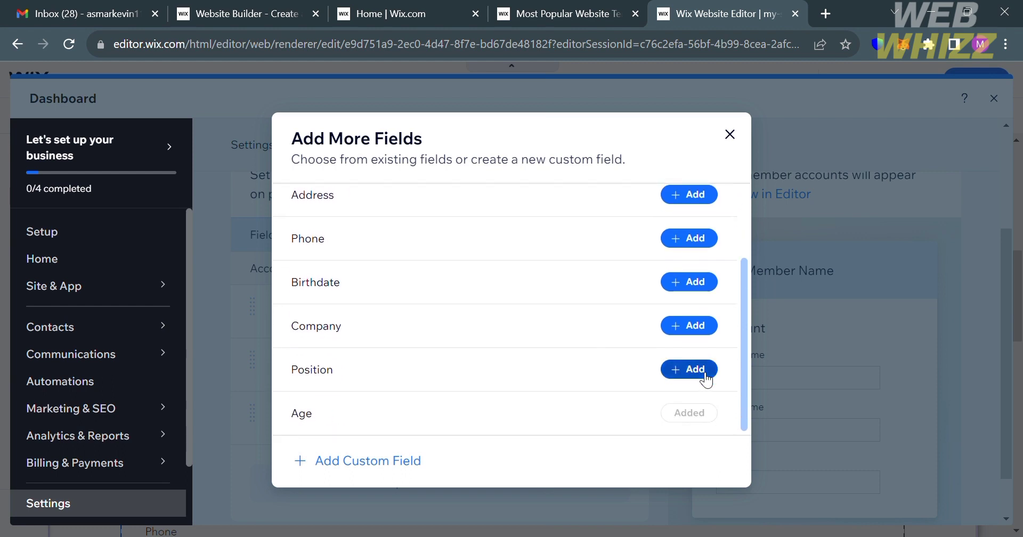
click(731, 135)
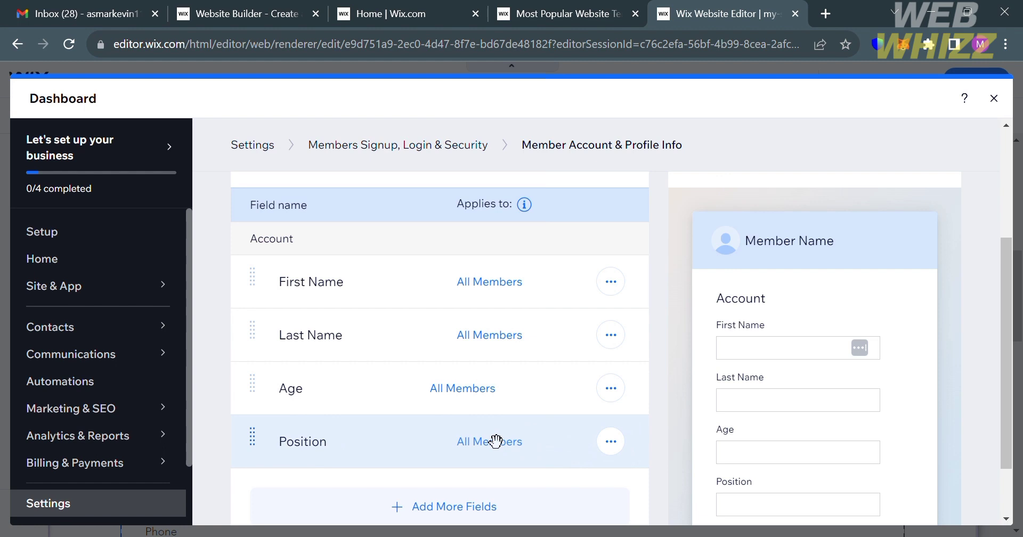
scroll(714, 449, down, 1)
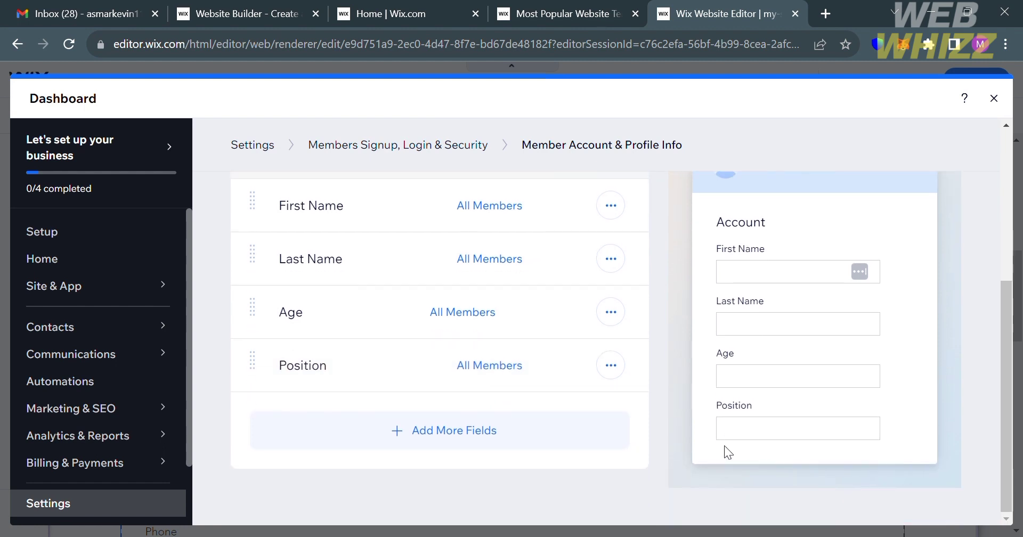
scroll(724, 445, up, 1)
scroll(475, 395, up, 4)
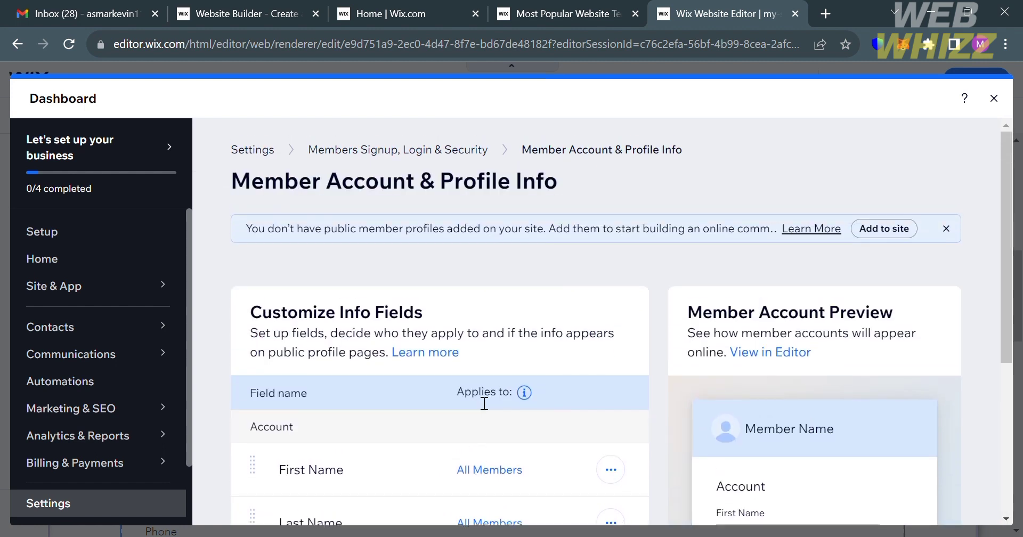
scroll(484, 403, down, 2)
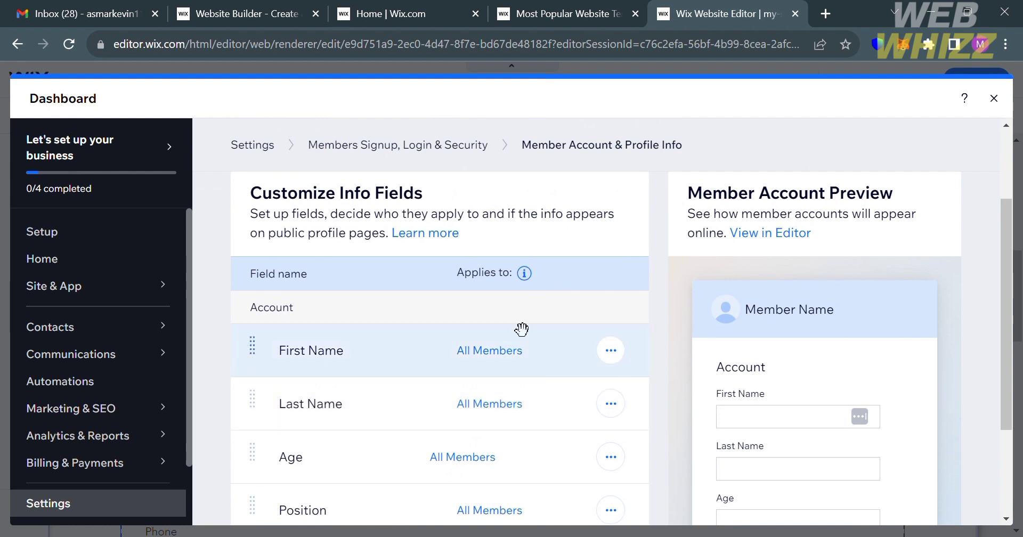
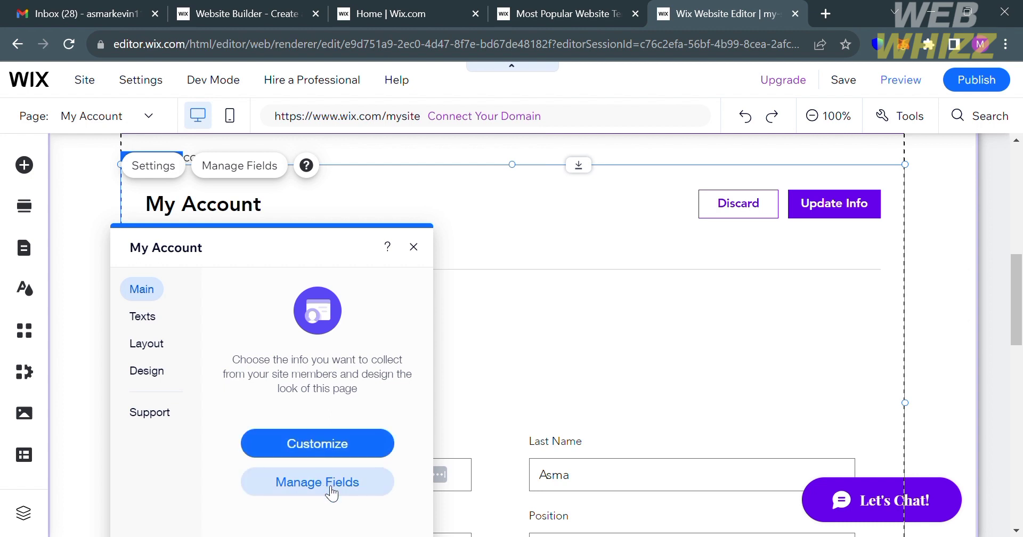
Review the editable titles, subtitles and button texts in the My Account page settings
click(147, 320)
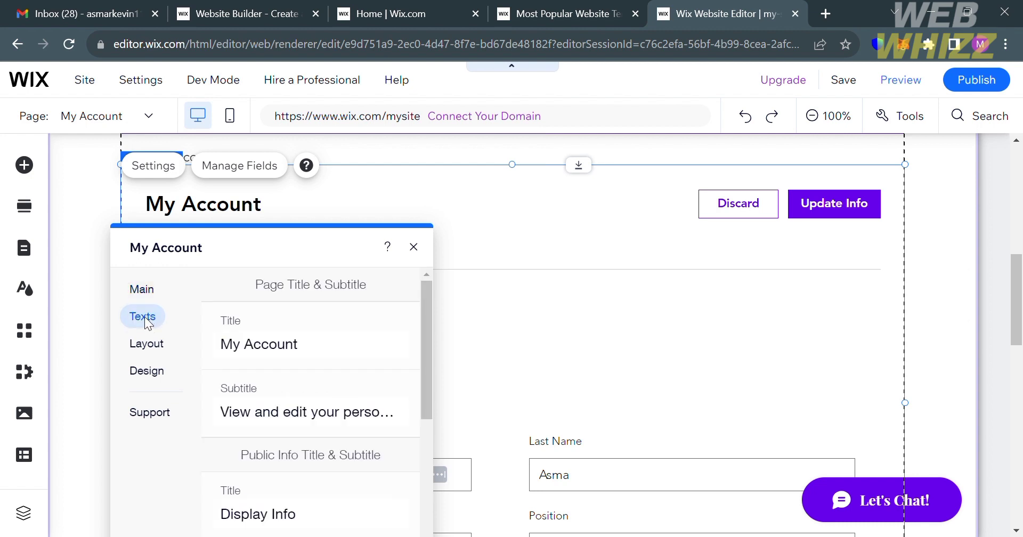
scroll(336, 421, down, 2)
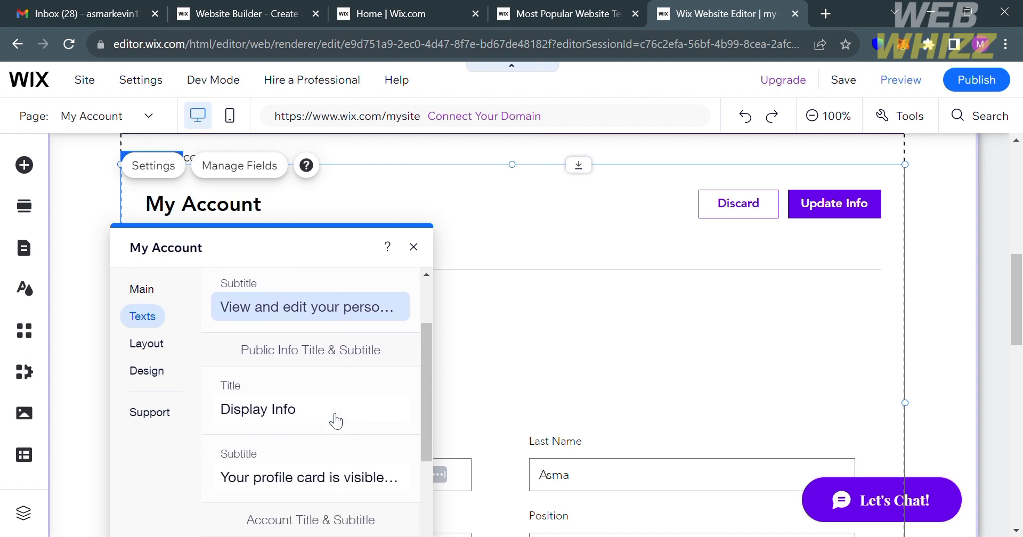
scroll(336, 420, down, 1)
scroll(336, 421, down, 1)
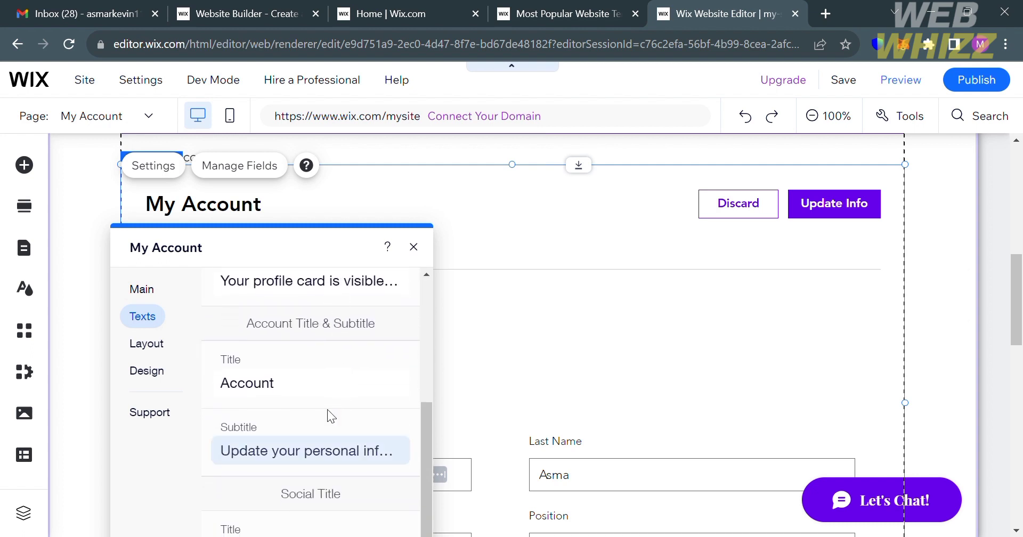
scroll(314, 389, down, 2)
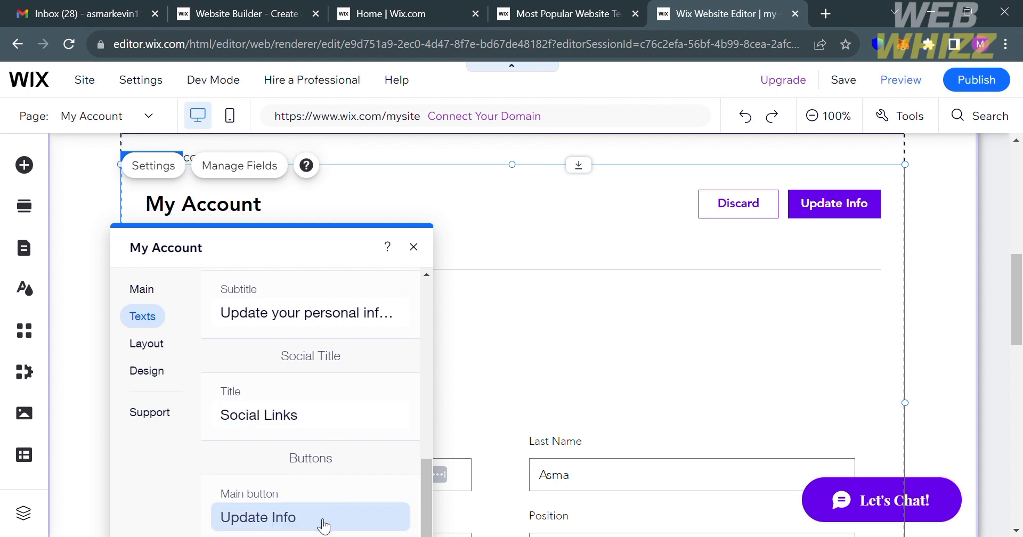
Set the My Account page layout to centered text alignment with a space between rows of 38
click(154, 349)
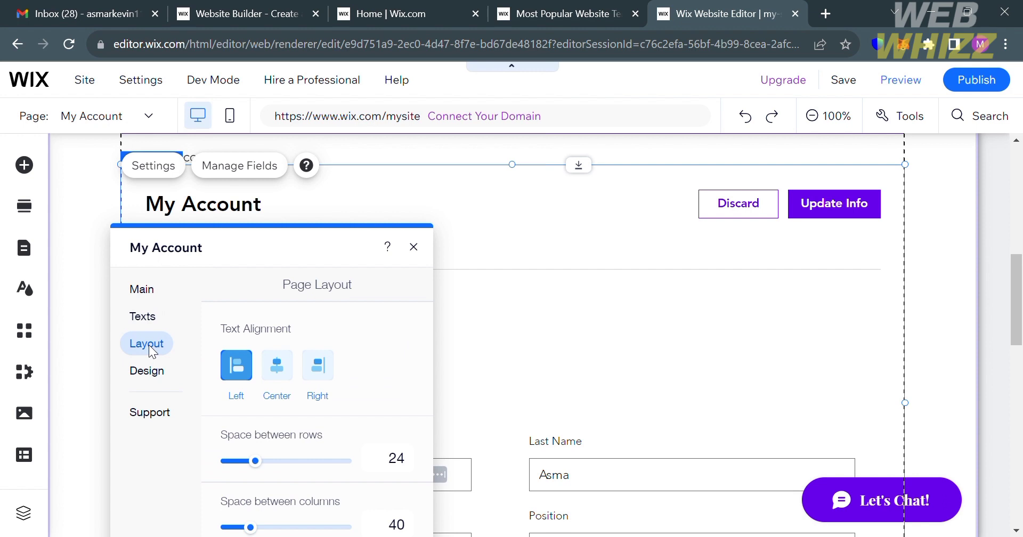
click(277, 373)
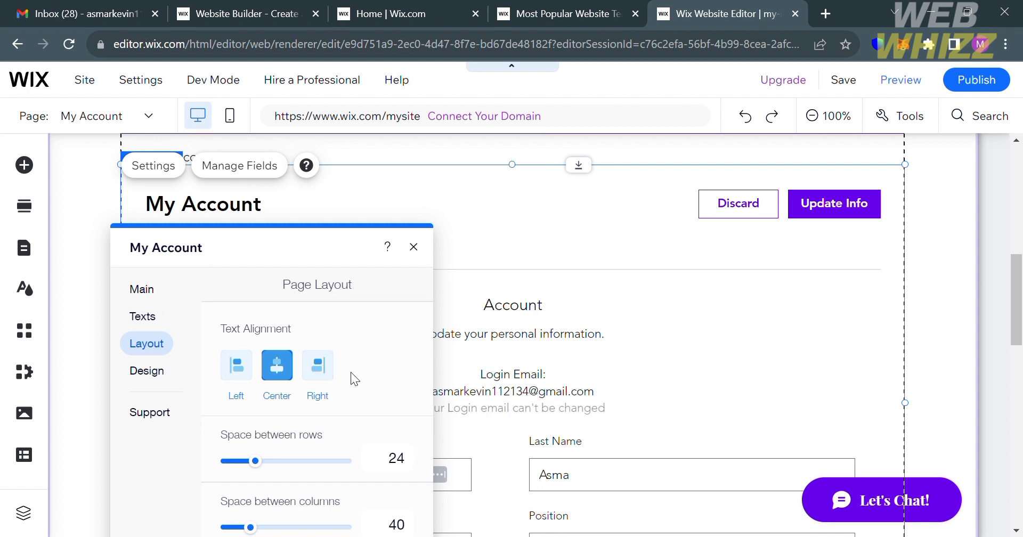
click(320, 367)
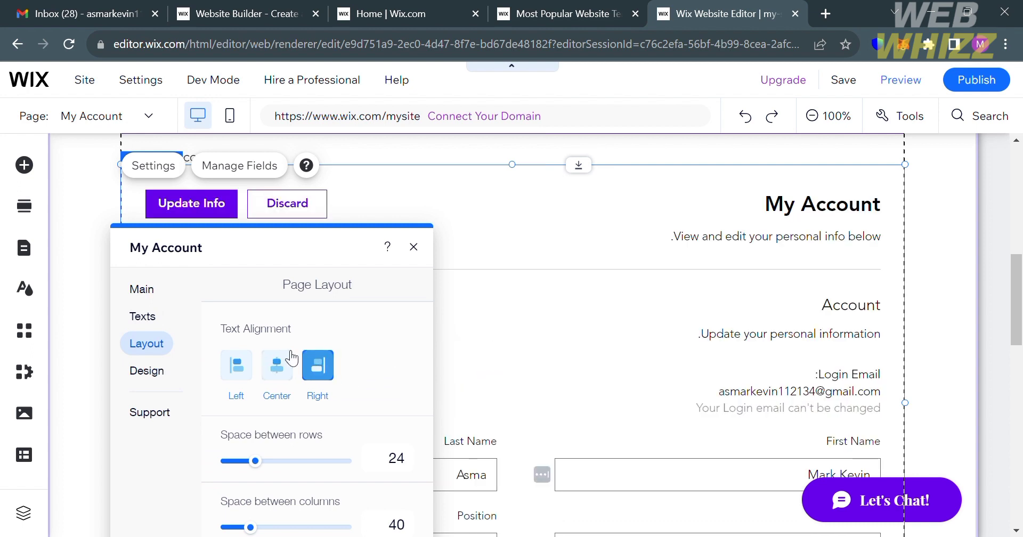
click(283, 362)
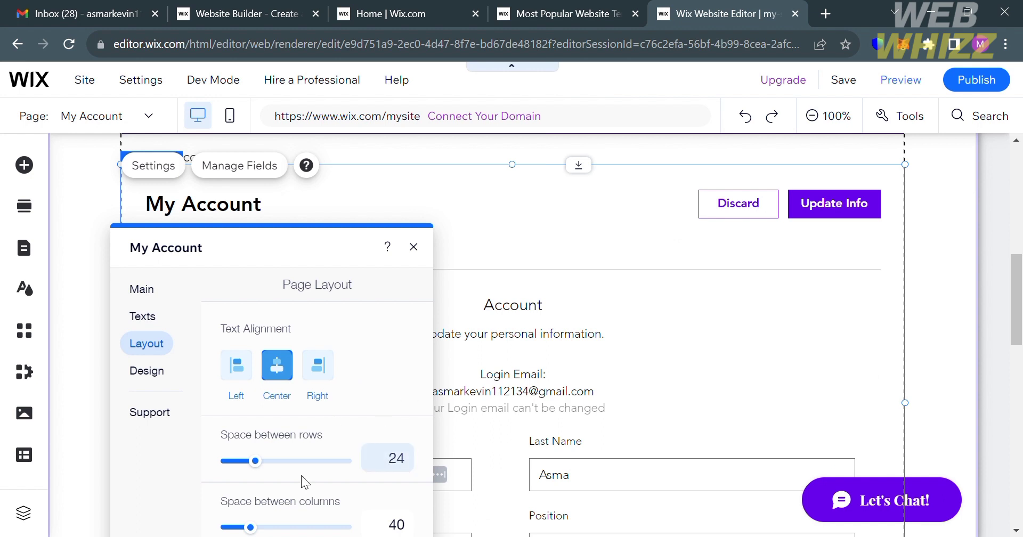
click(274, 461)
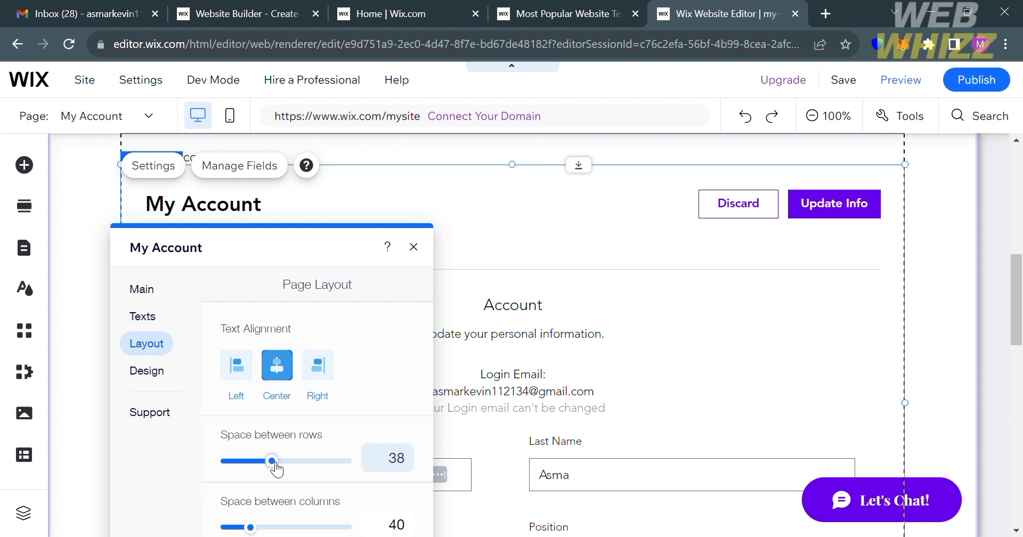
Set the space between rows to 27 and color the page title text green (#1E7E61)
drag(274, 462, 261, 462)
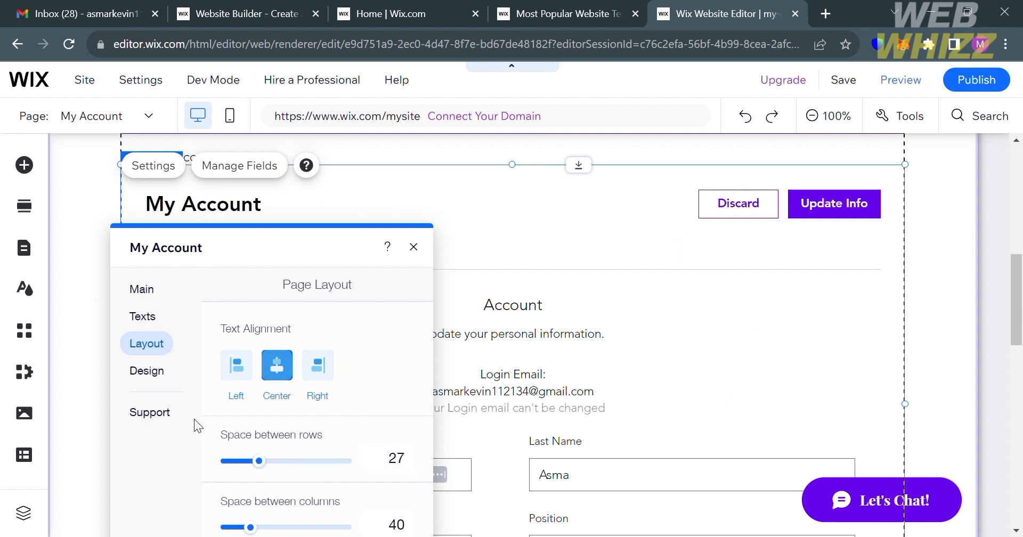
click(163, 379)
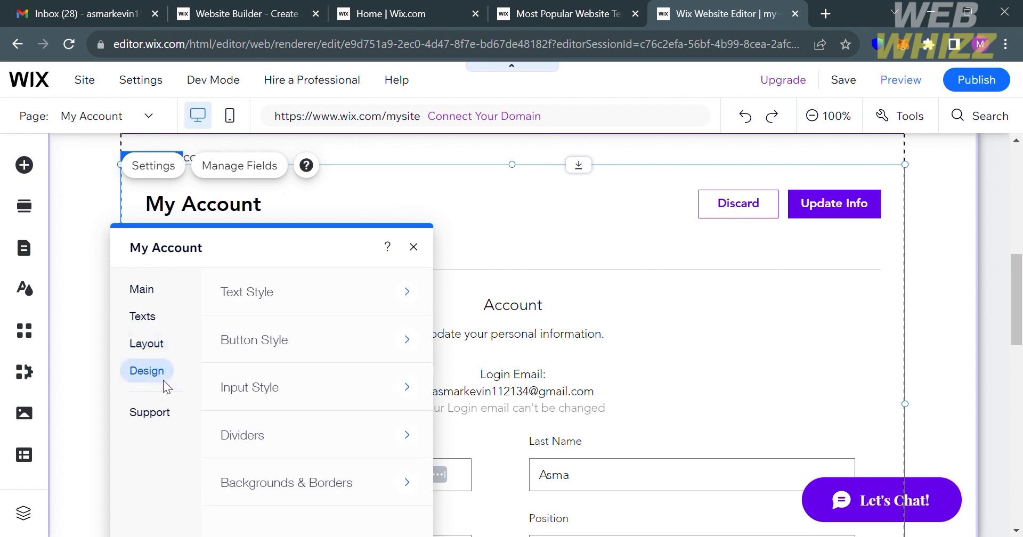
click(417, 299)
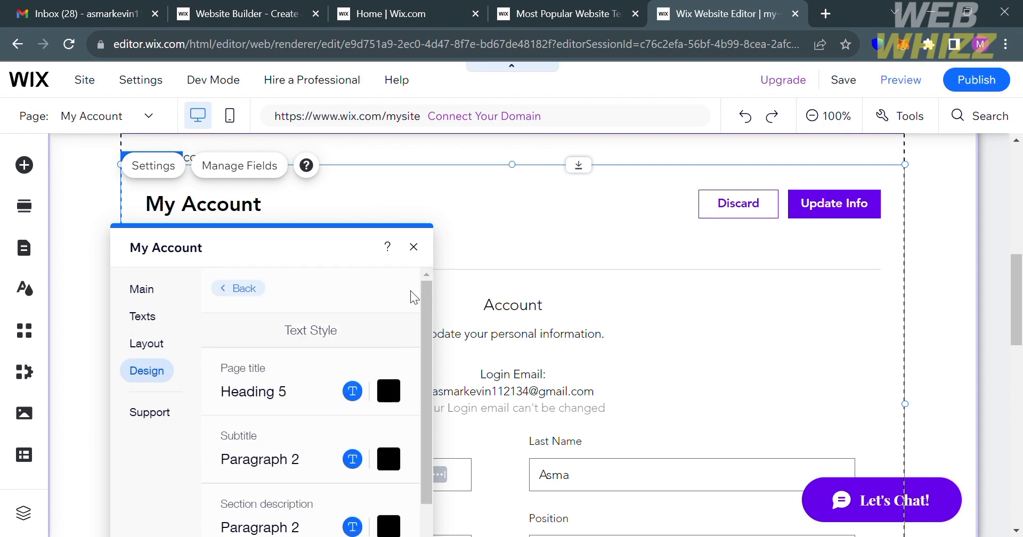
click(400, 395)
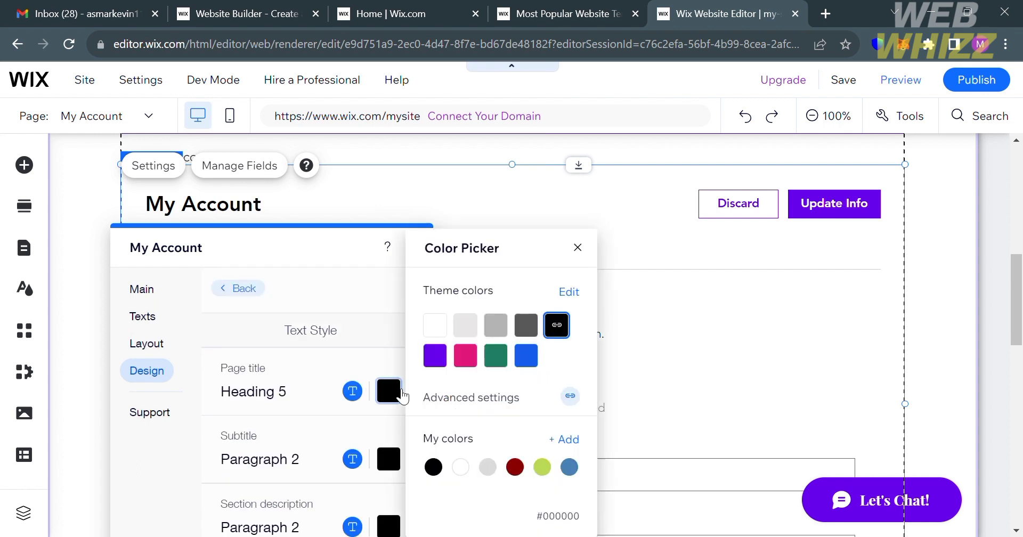
click(447, 366)
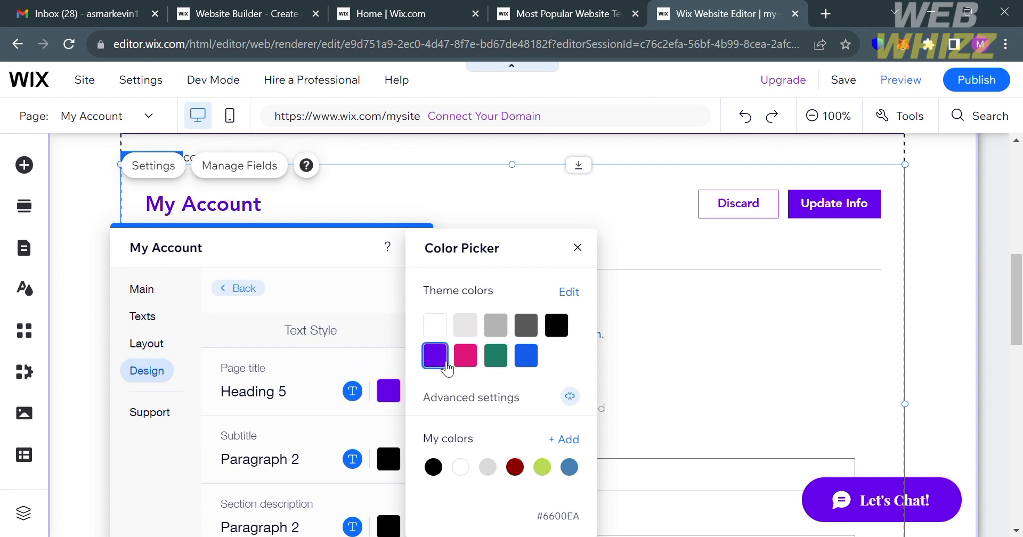
click(506, 367)
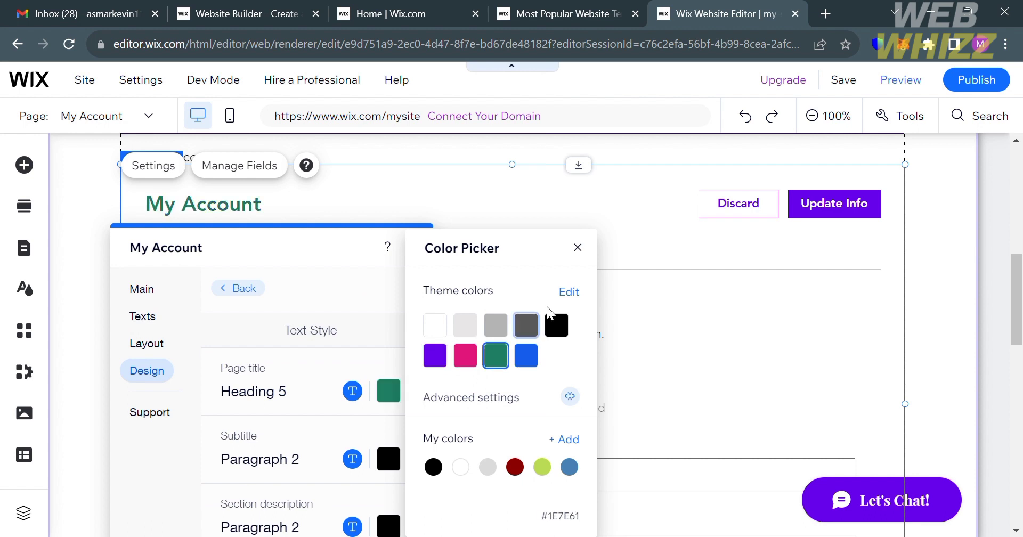
click(577, 247)
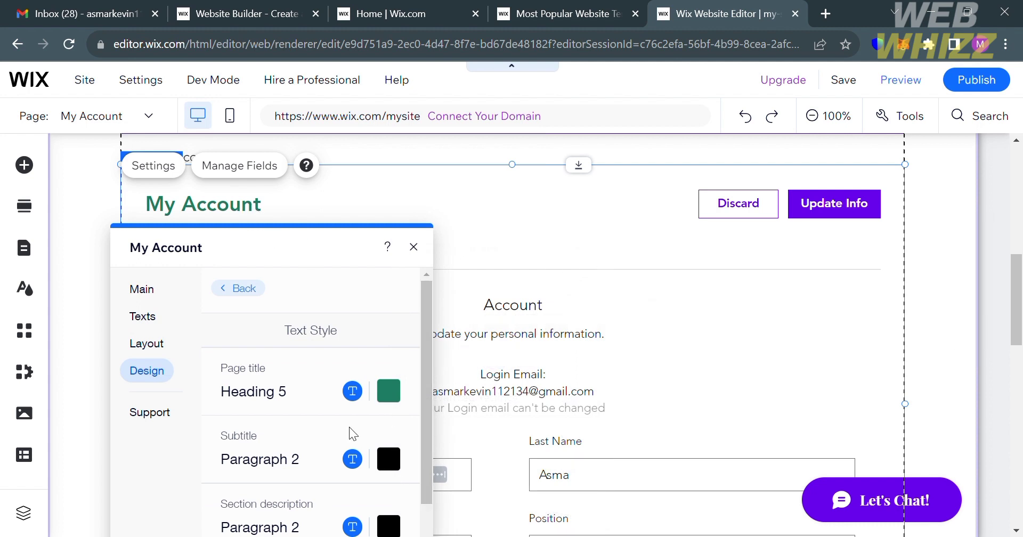
Color the section description text pink (#E01678) and move the settings window aside to reveal the page header
scroll(352, 434, down, 3)
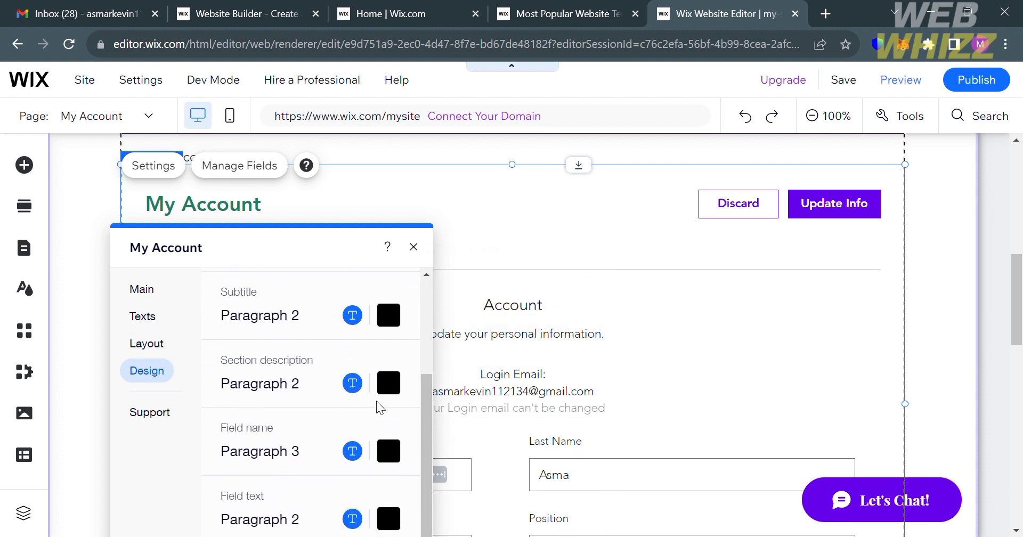
click(395, 387)
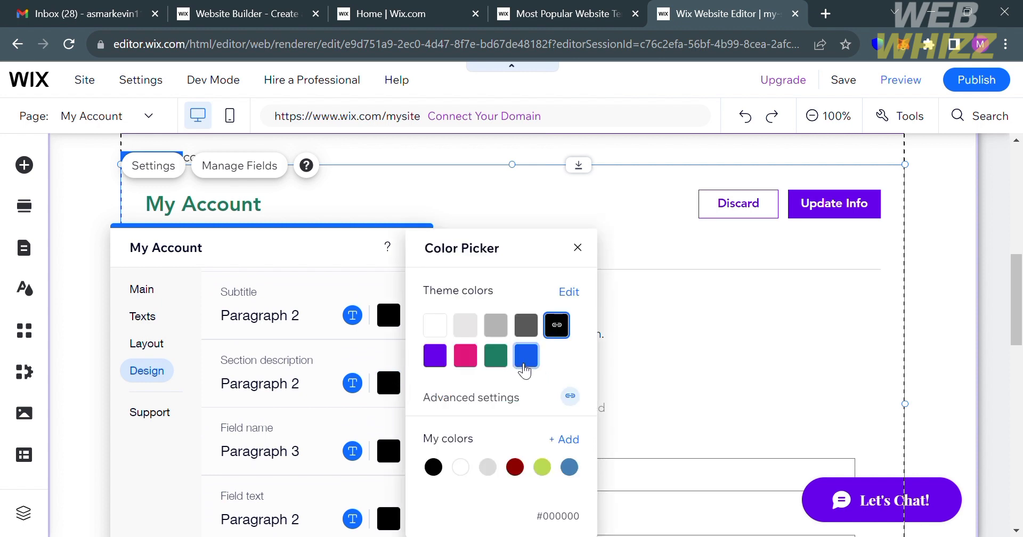
click(477, 363)
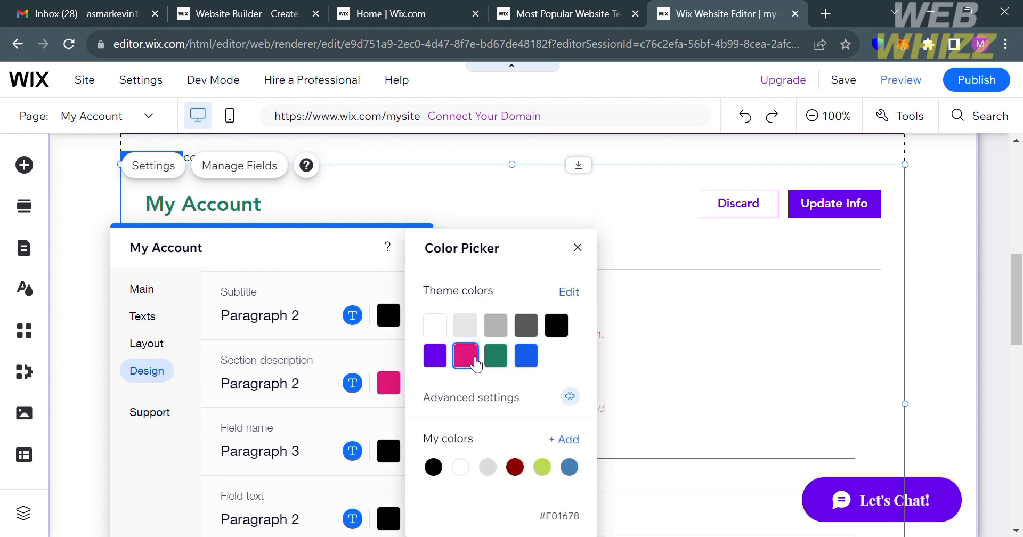
click(347, 253)
drag(347, 252, 642, 225)
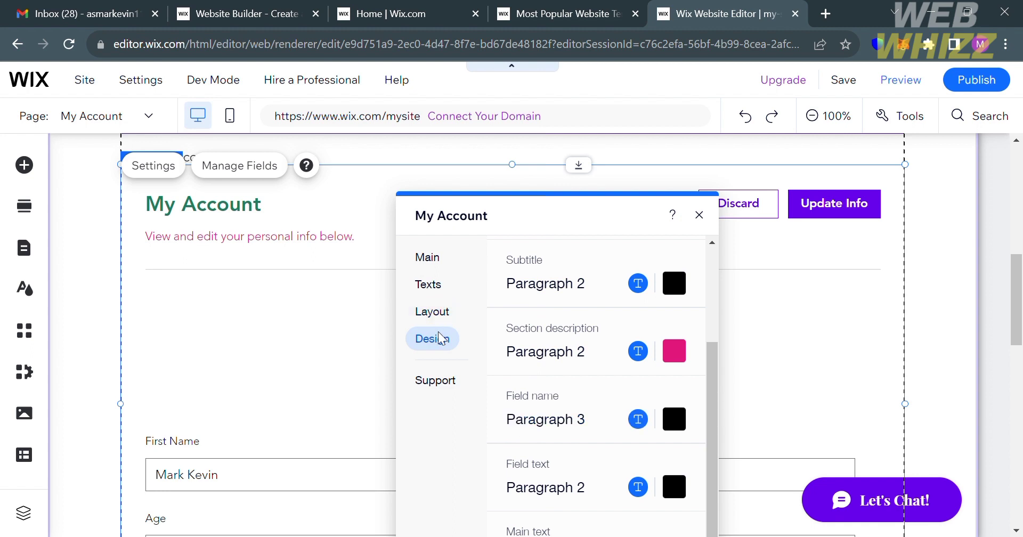
Set the My Account button color to the blue theme color (#155DE9) in the button style
click(433, 314)
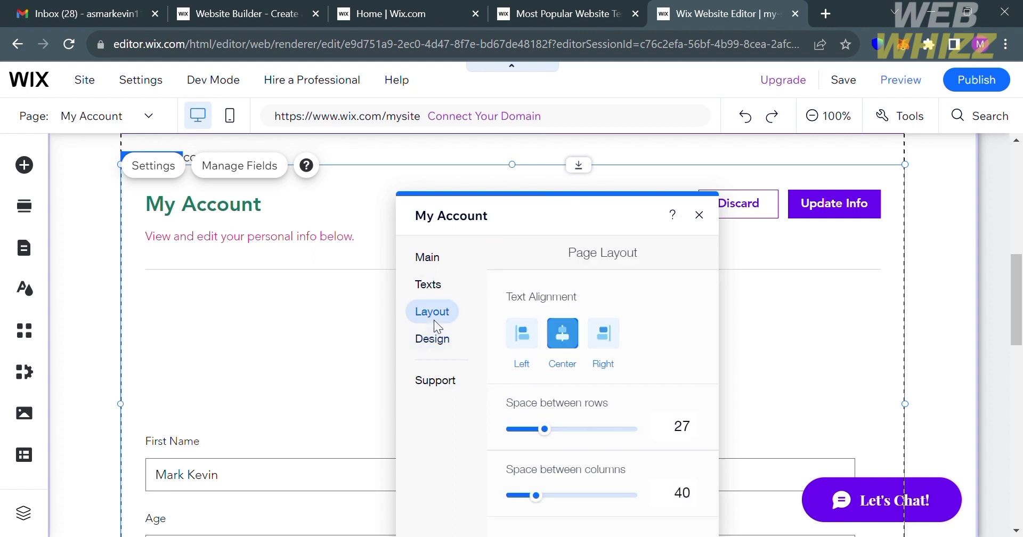
click(441, 343)
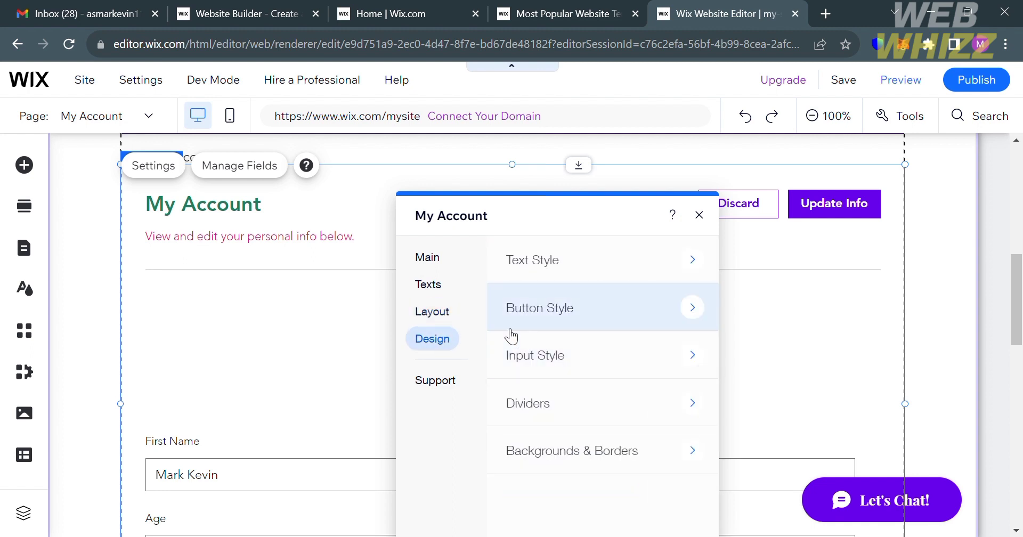
click(614, 317)
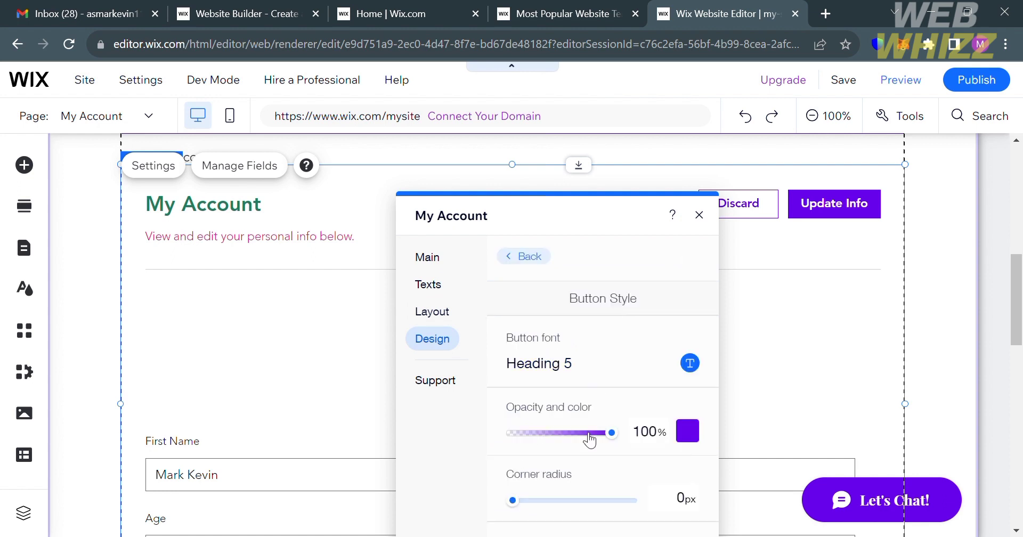
click(686, 432)
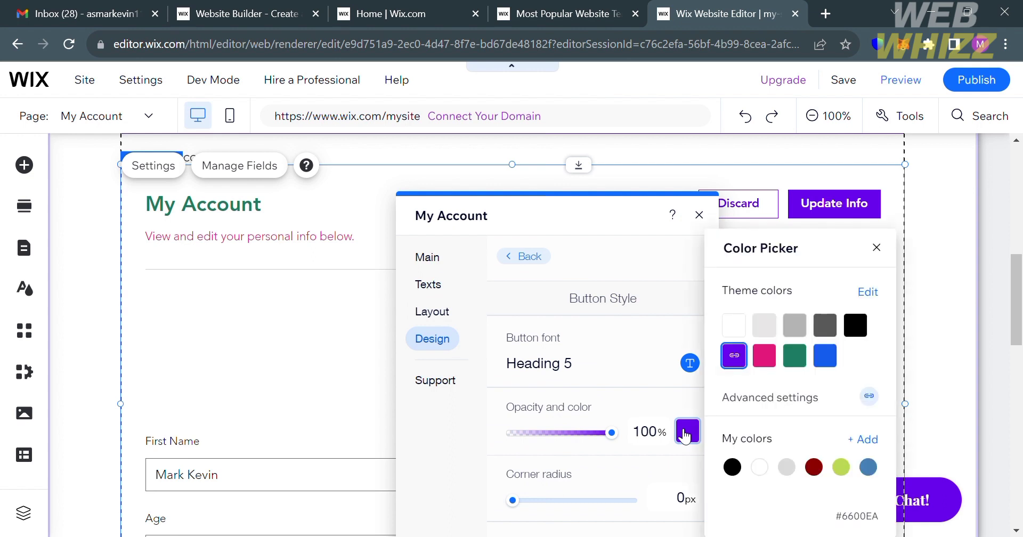
click(827, 354)
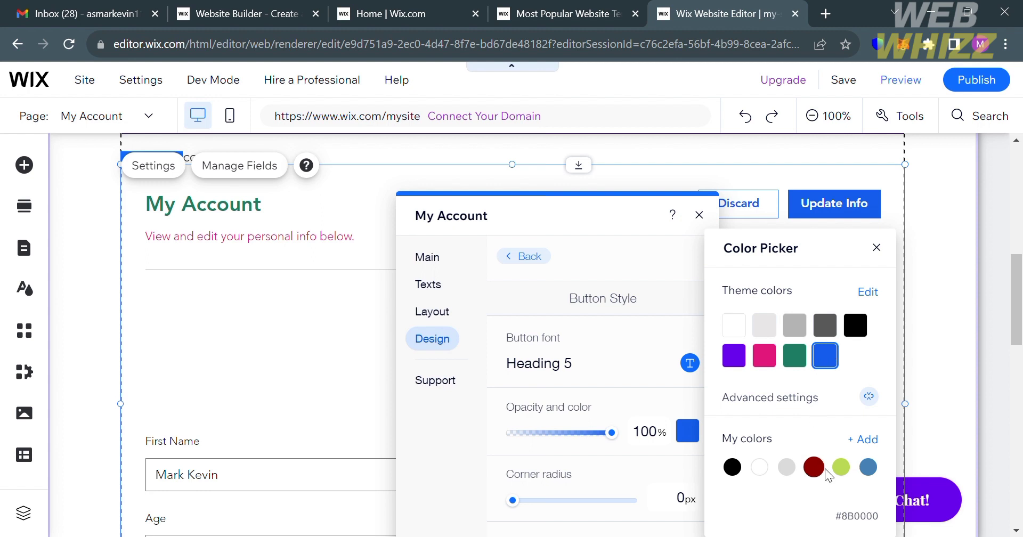
click(844, 469)
click(825, 355)
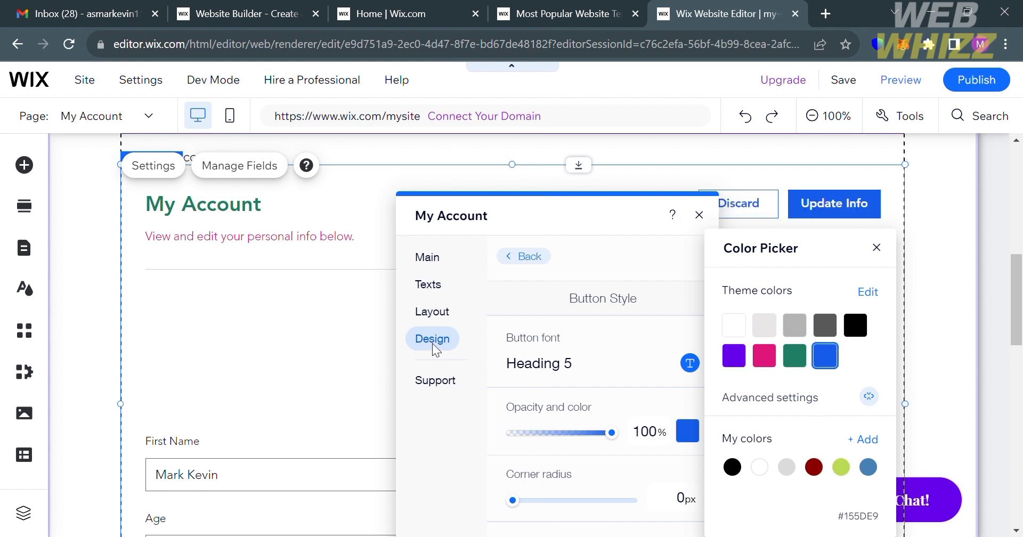
click(510, 264)
click(512, 263)
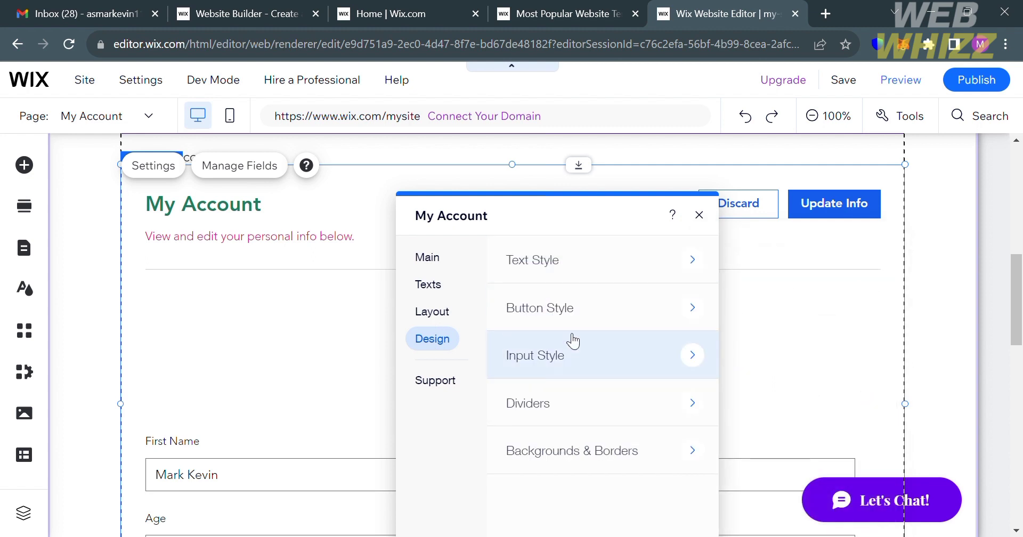
Set the input style to borders on all sides with a gray (#B3B3B3) fill color
click(582, 358)
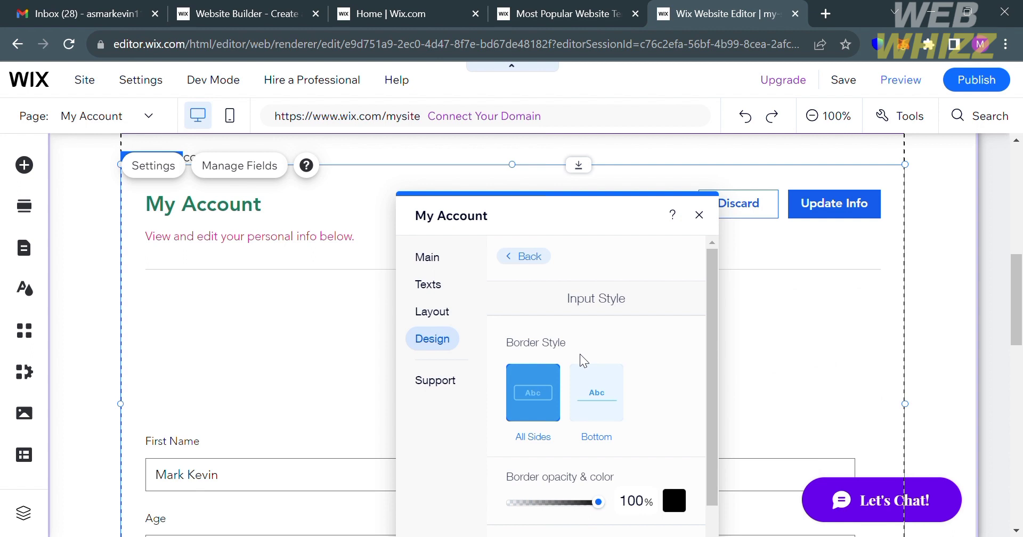
scroll(599, 410, down, 1)
click(598, 344)
click(534, 391)
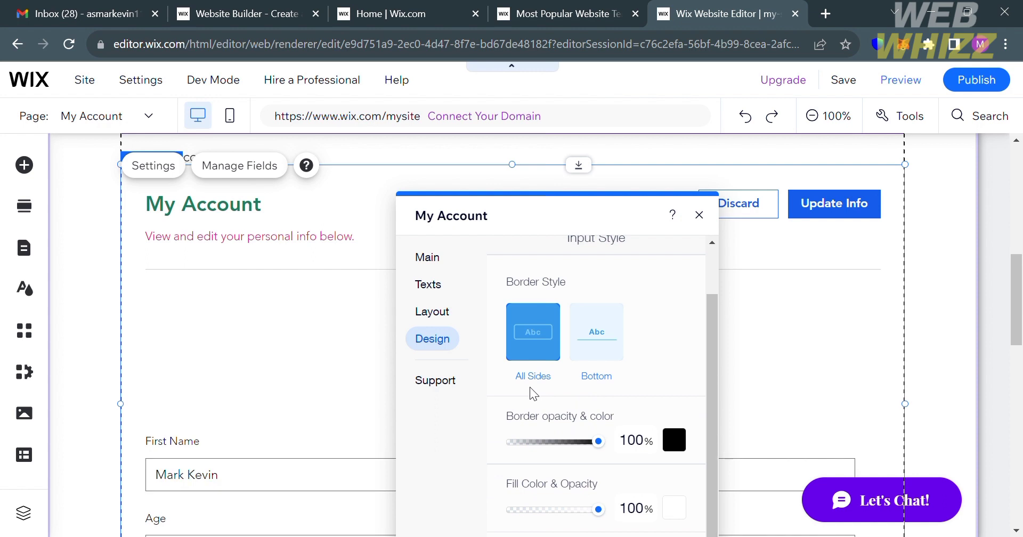
scroll(531, 393, down, 1)
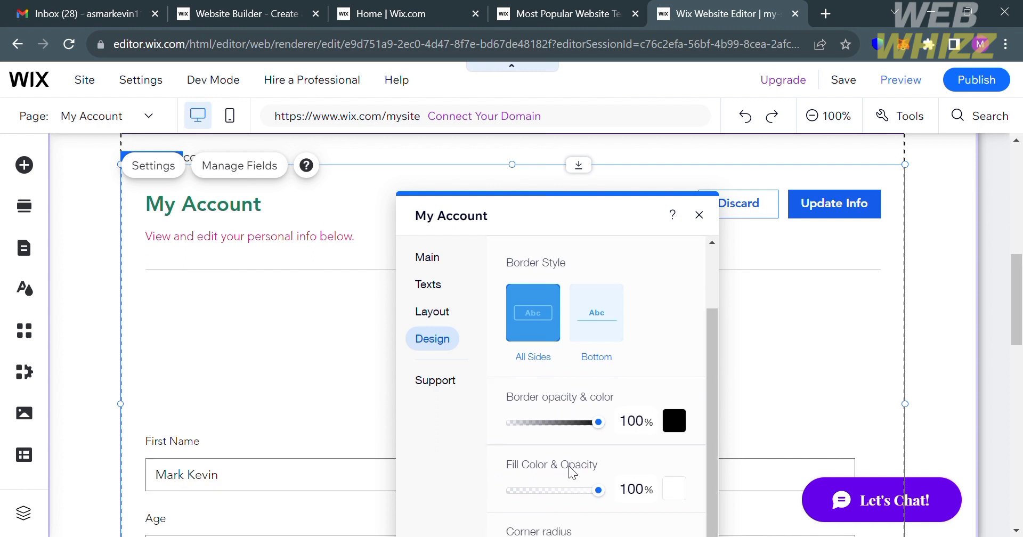
click(674, 488)
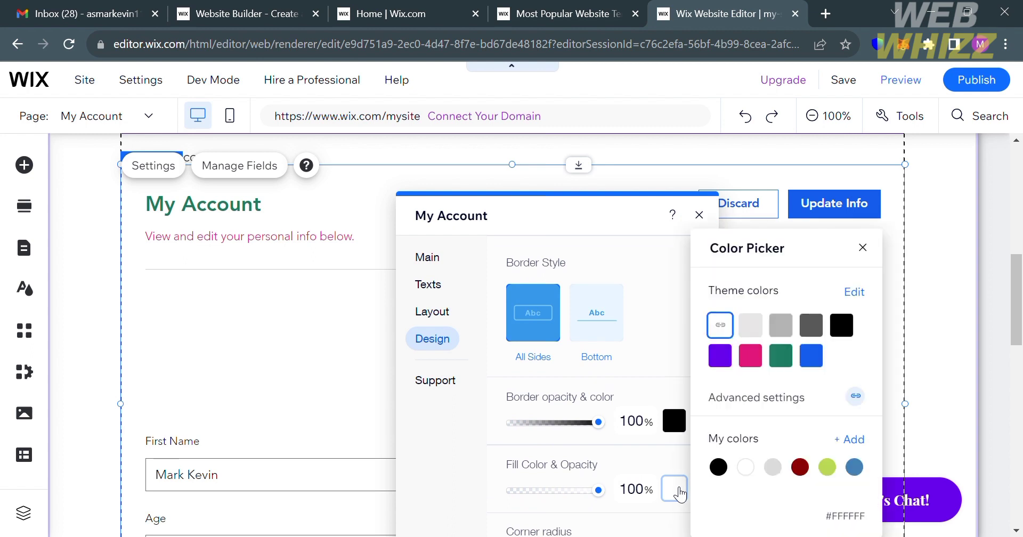
click(780, 355)
click(747, 361)
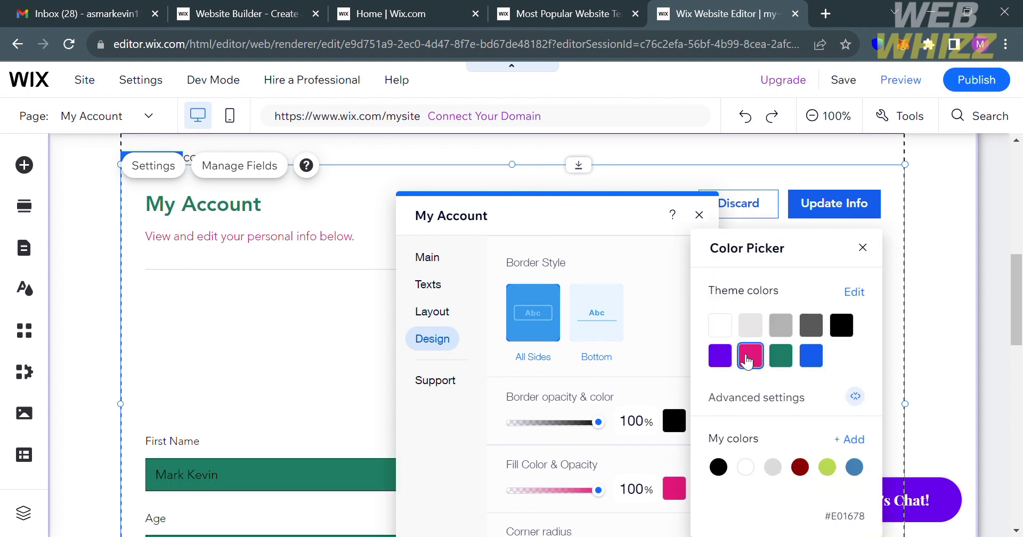
click(787, 325)
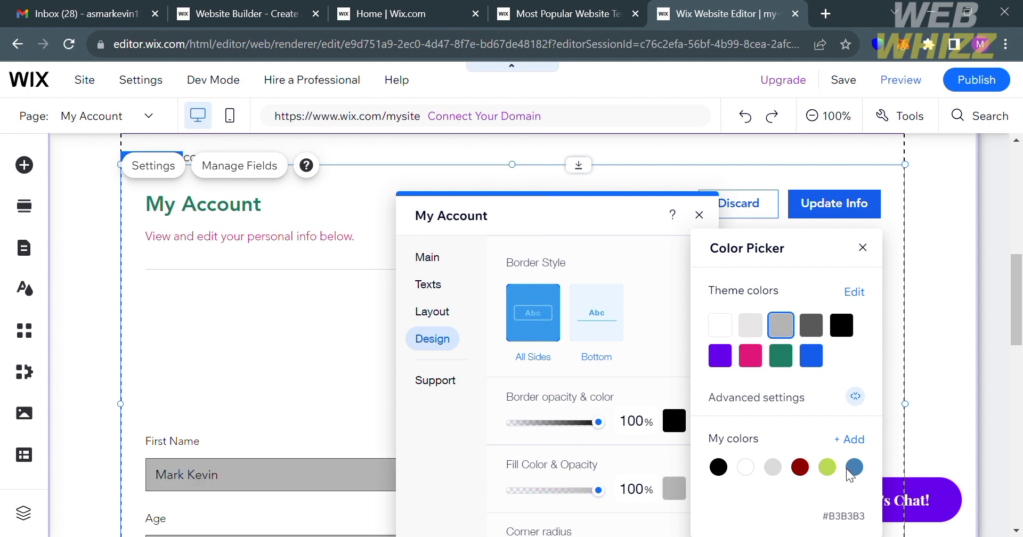
click(635, 450)
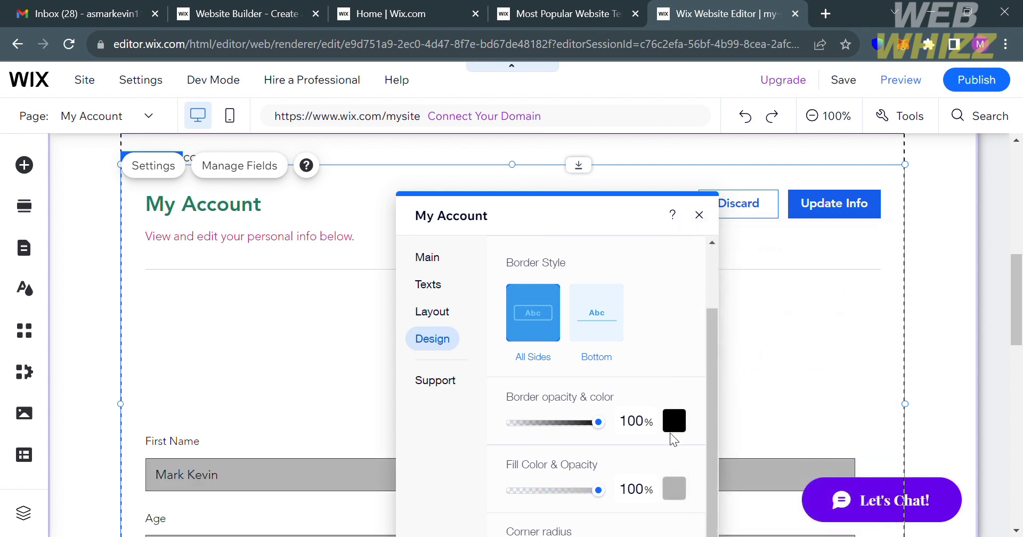
Set the dividers to lime green at 100% opacity with a width of 2 px
click(430, 321)
click(431, 338)
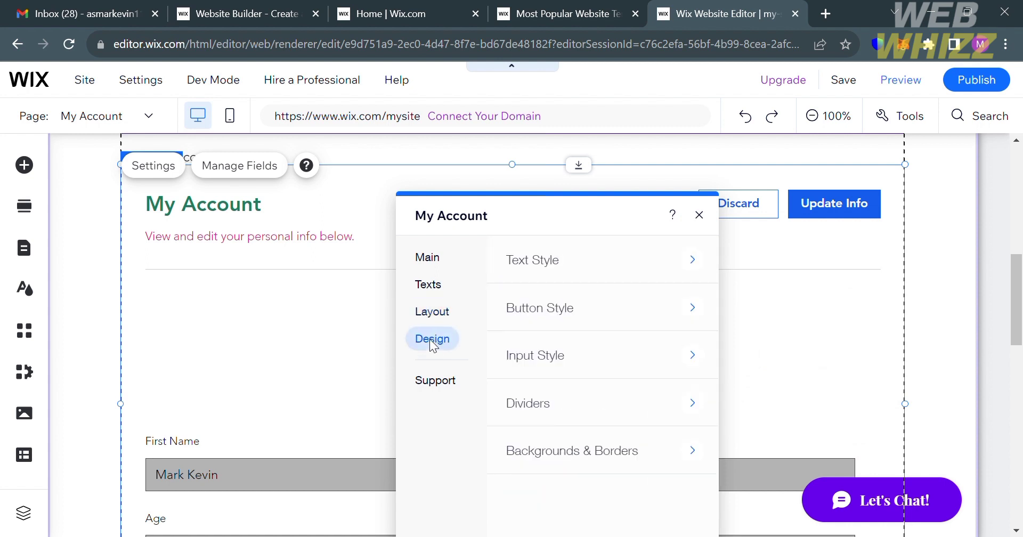
click(645, 416)
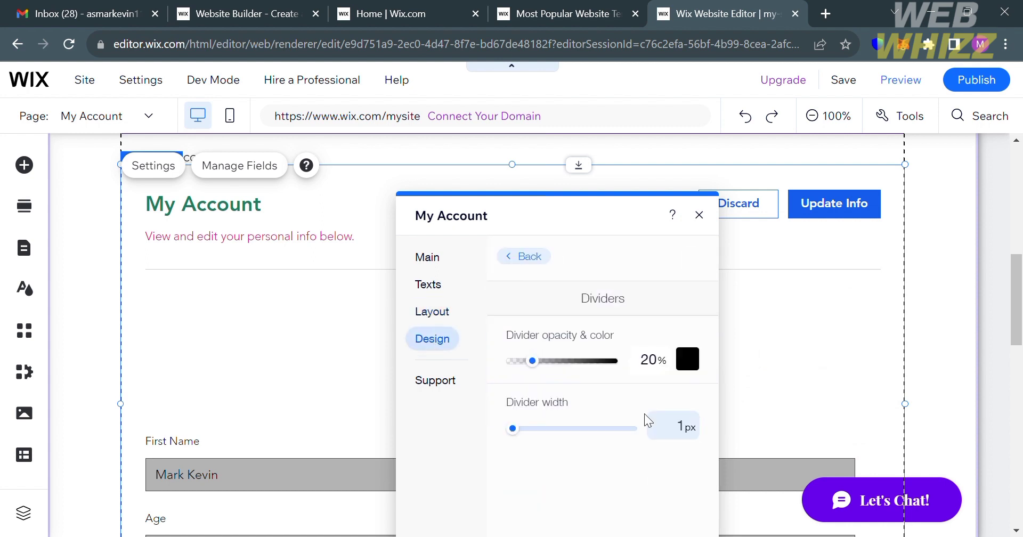
click(688, 362)
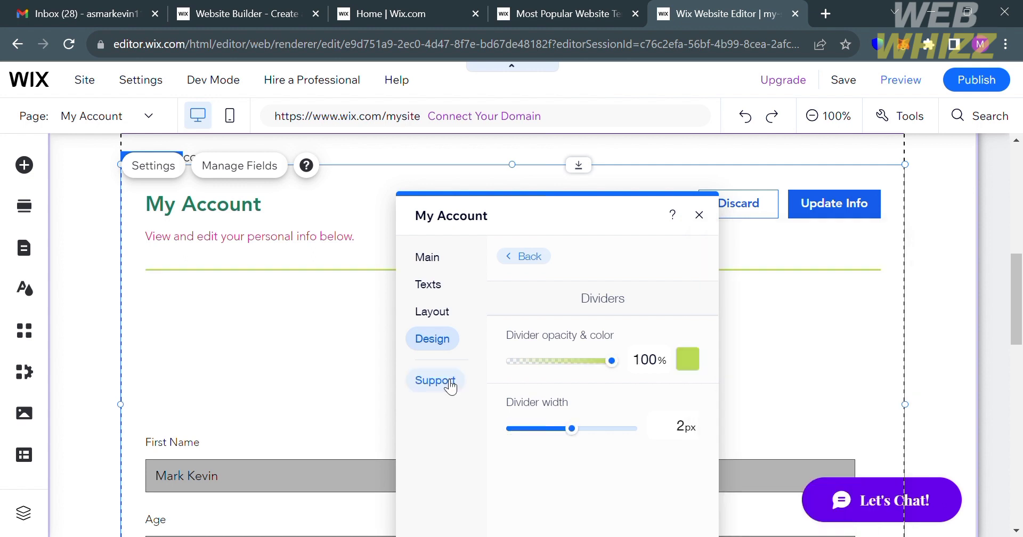
Look at the support options, set the My Account background to light gray and check the restyled page
click(446, 383)
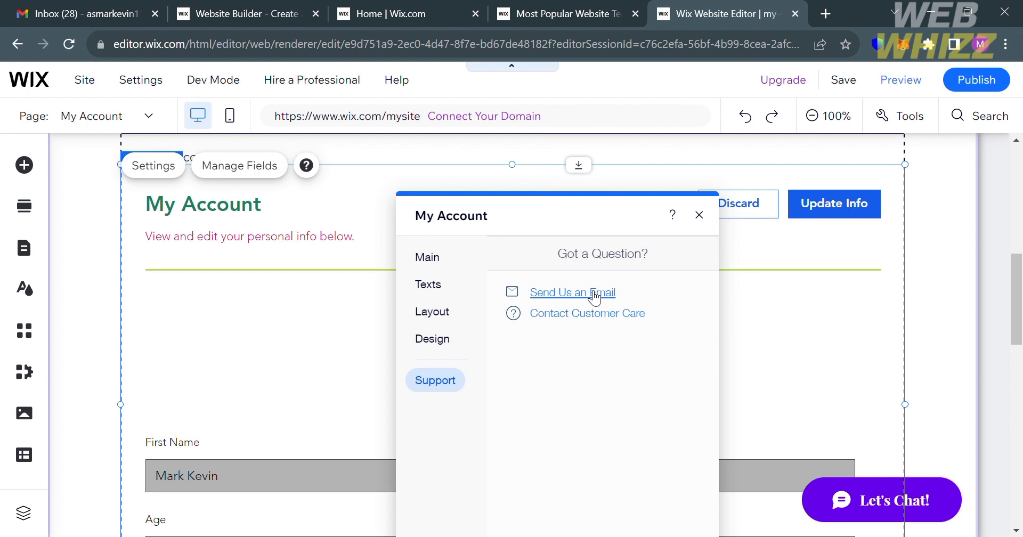
click(429, 340)
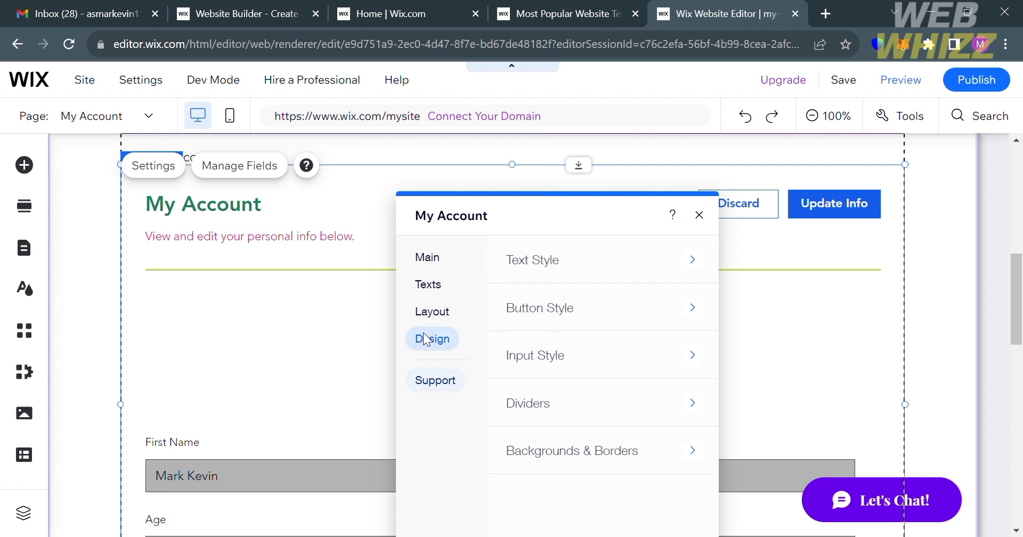
click(636, 454)
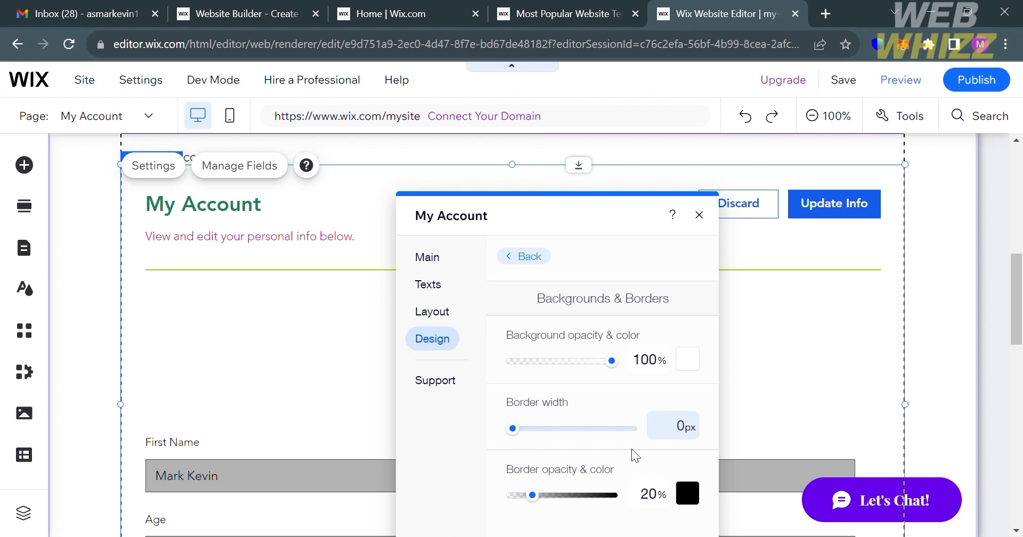
click(688, 359)
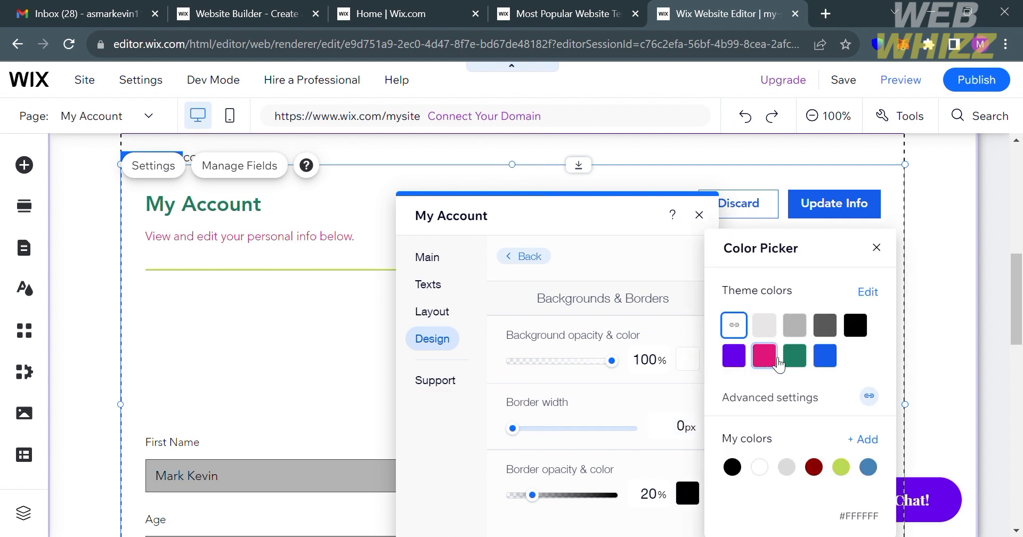
click(371, 481)
scroll(371, 480, up, 2)
scroll(372, 481, down, 1)
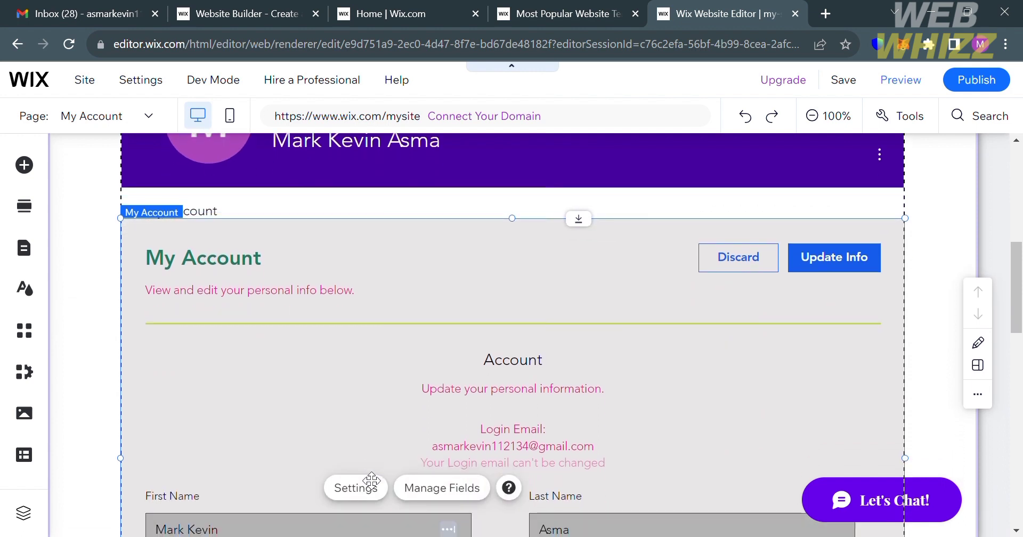